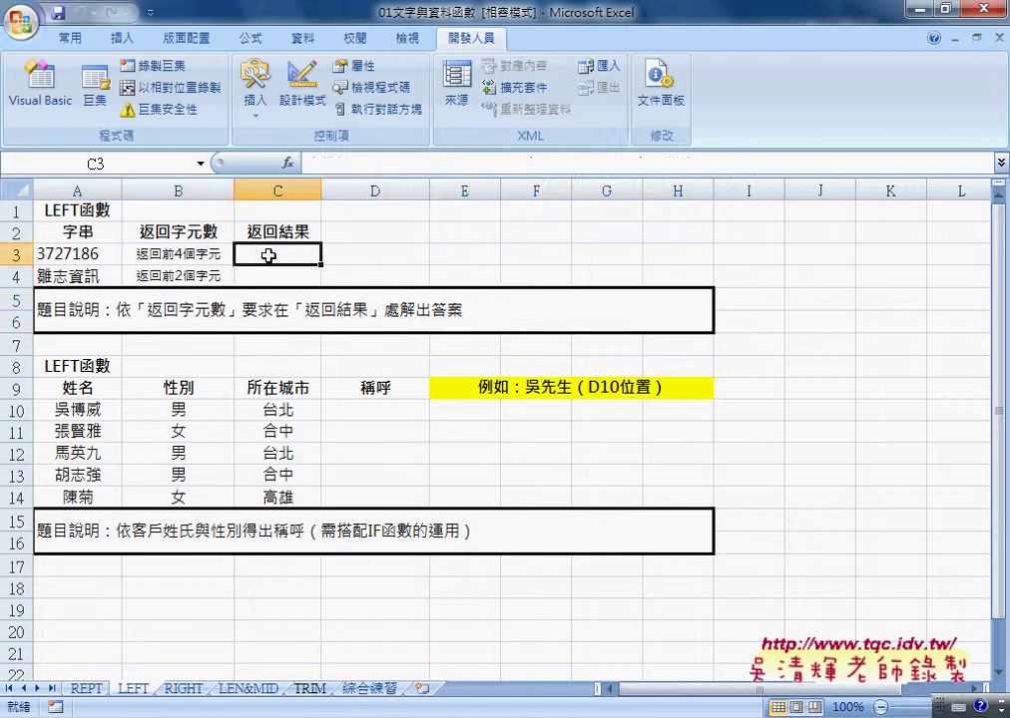
Insert =LEFT(A3,4) into C3 from the Text function category so it returns 3727
click(288, 163)
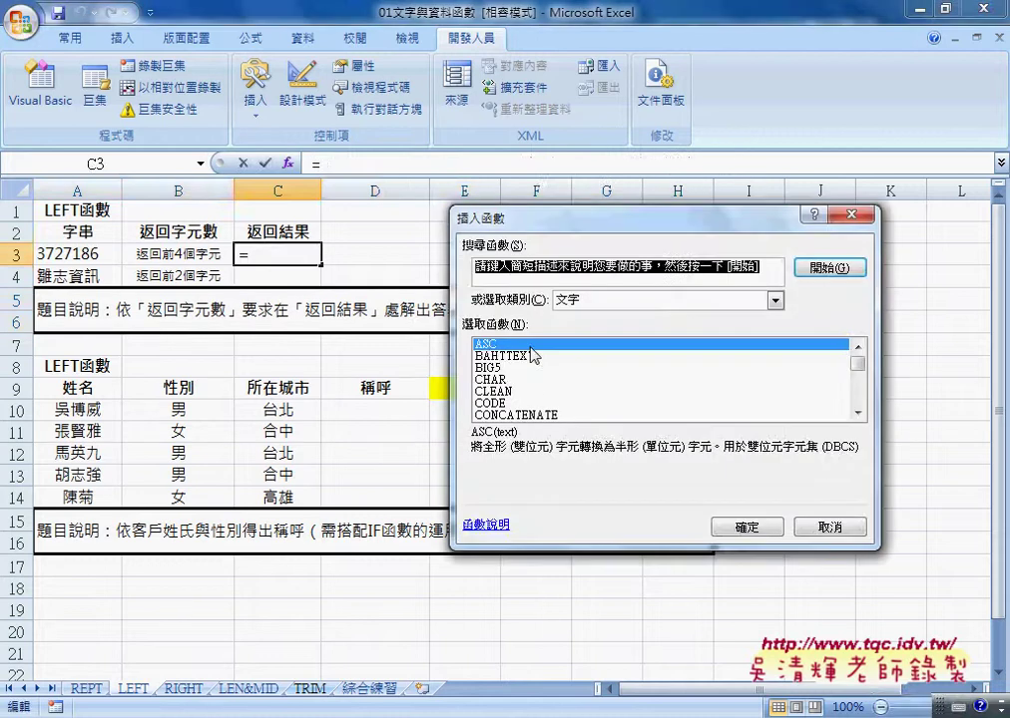
click(593, 301)
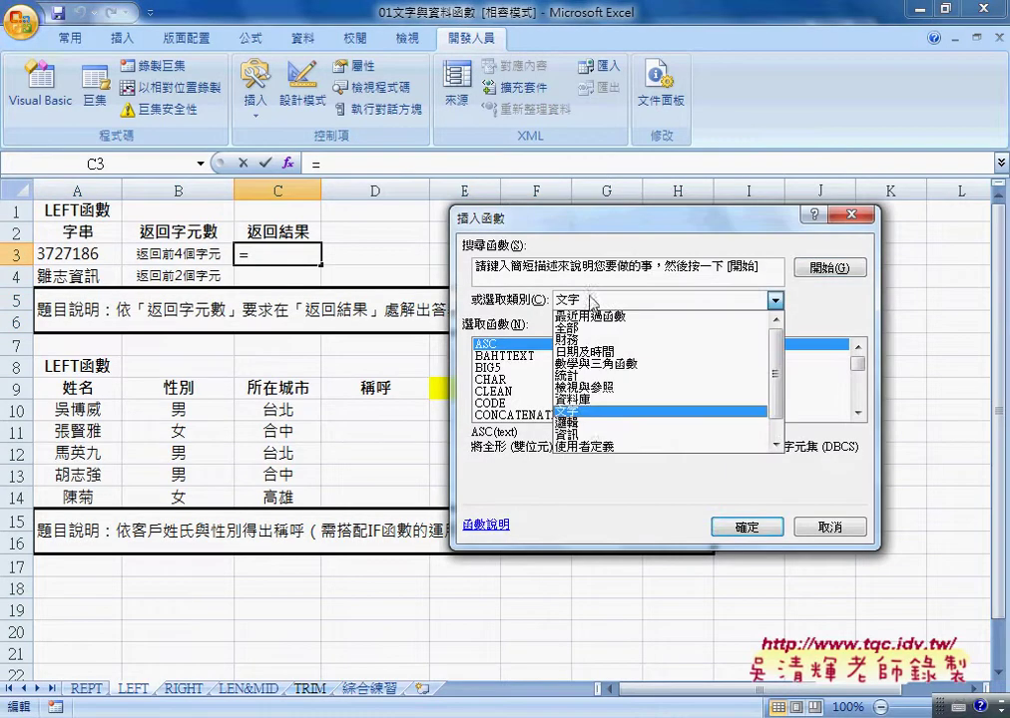
click(589, 420)
click(856, 413)
click(856, 413)
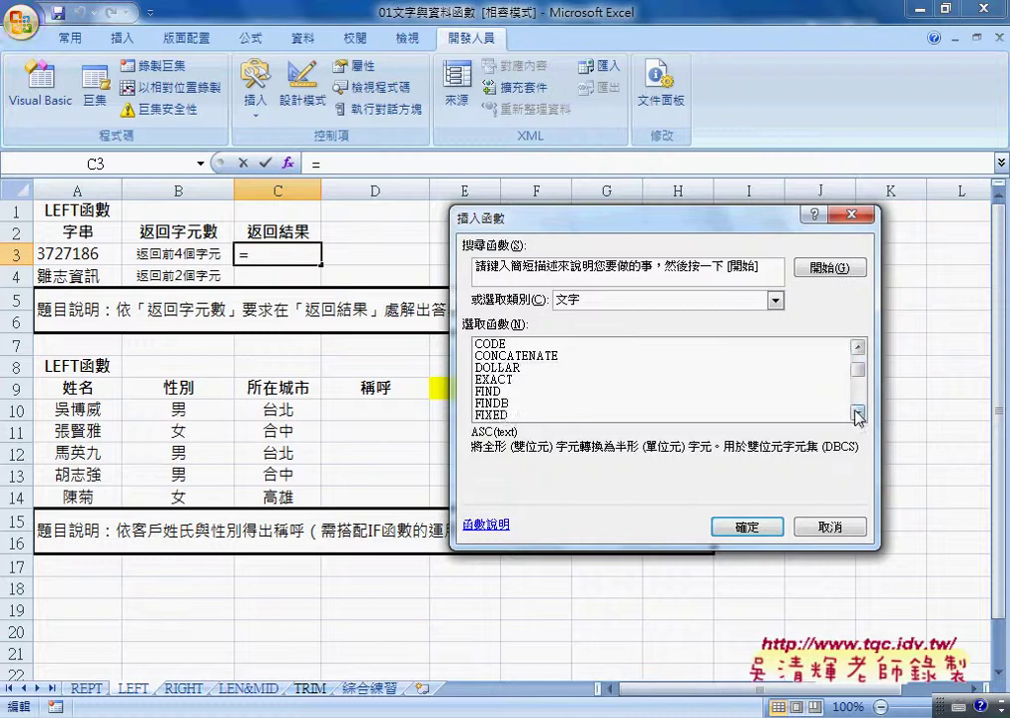
click(856, 413)
click(489, 391)
click(716, 519)
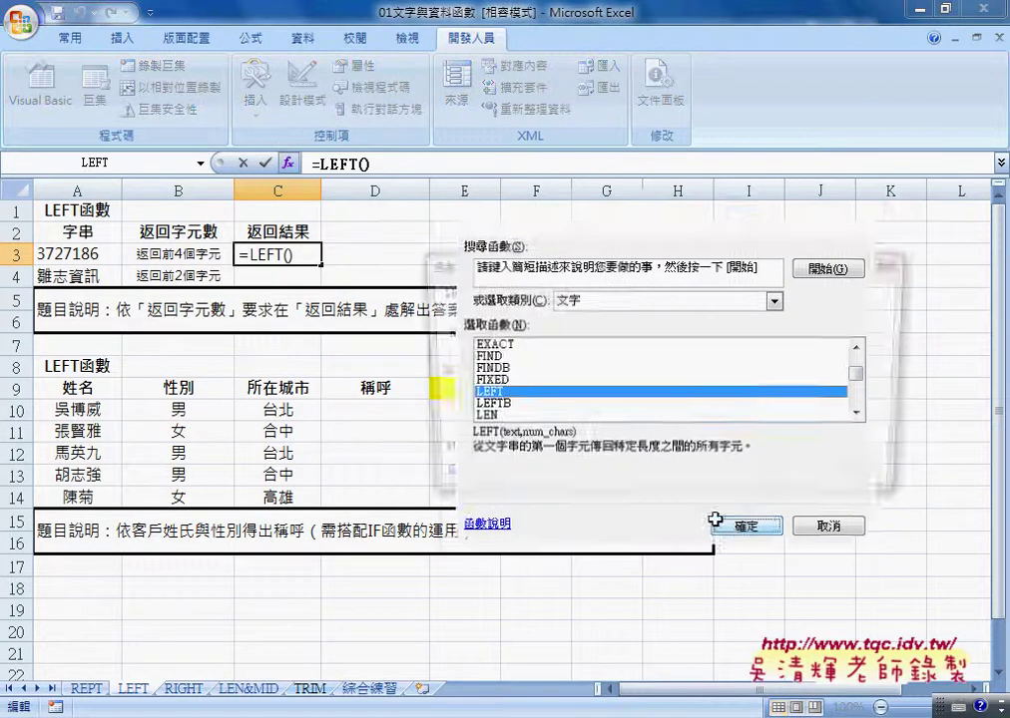
click(77, 254)
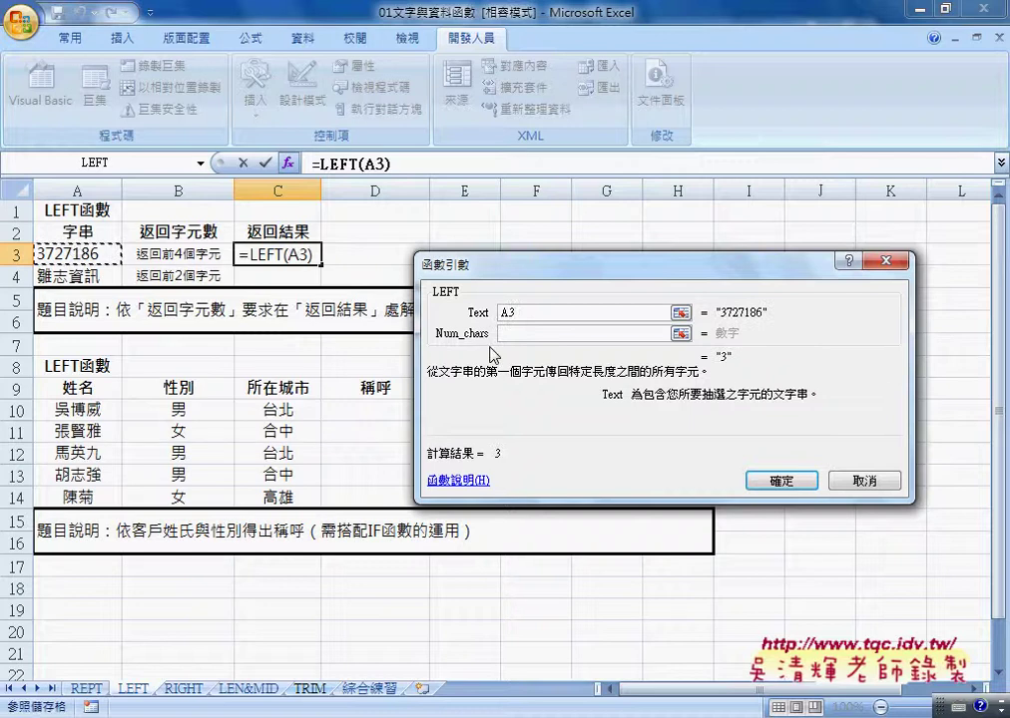
click(539, 336)
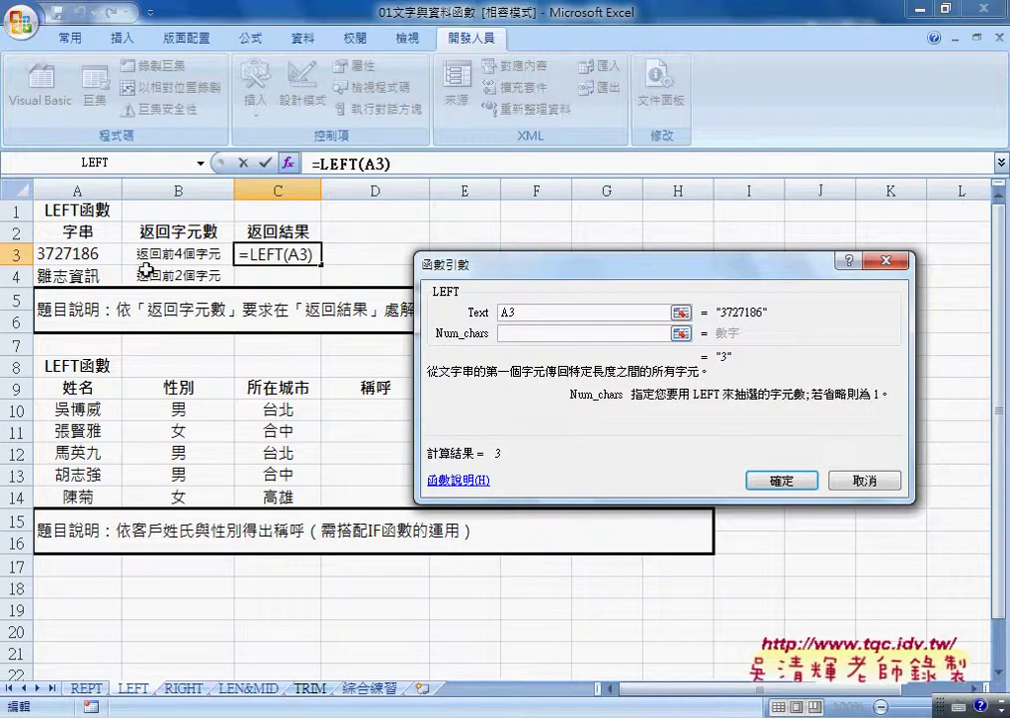
text(4)
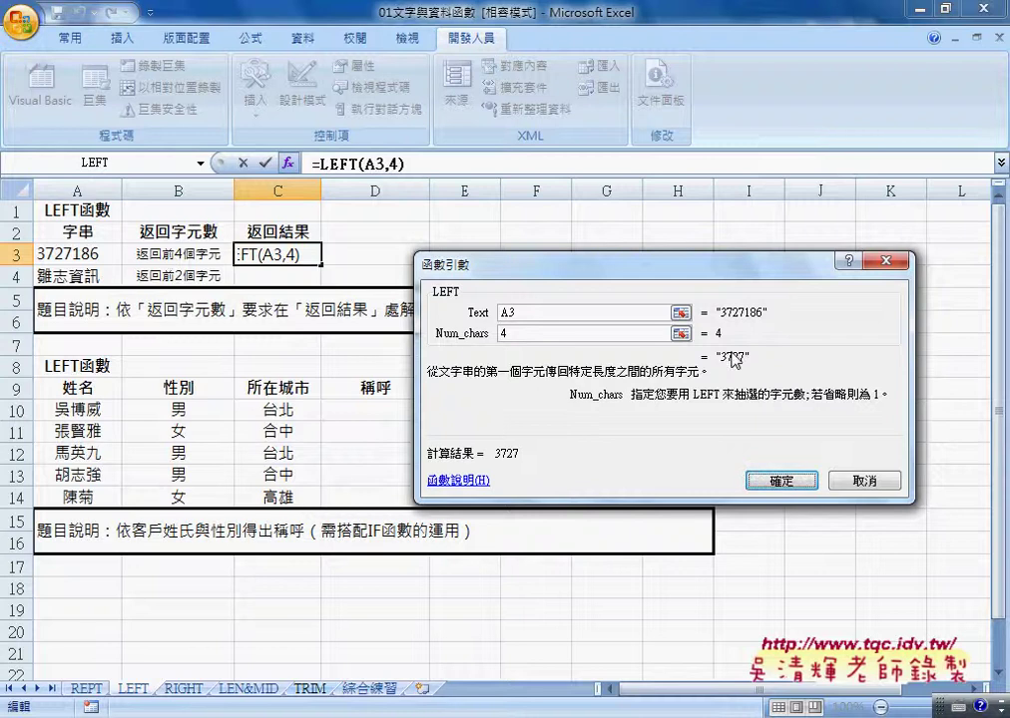
click(776, 480)
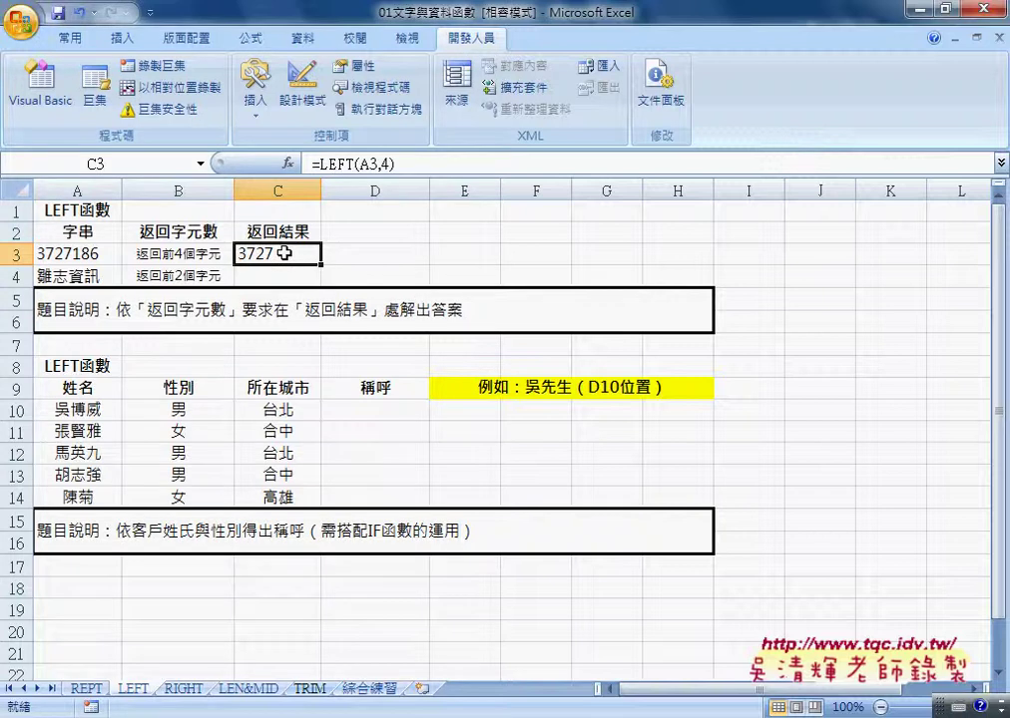
click(384, 412)
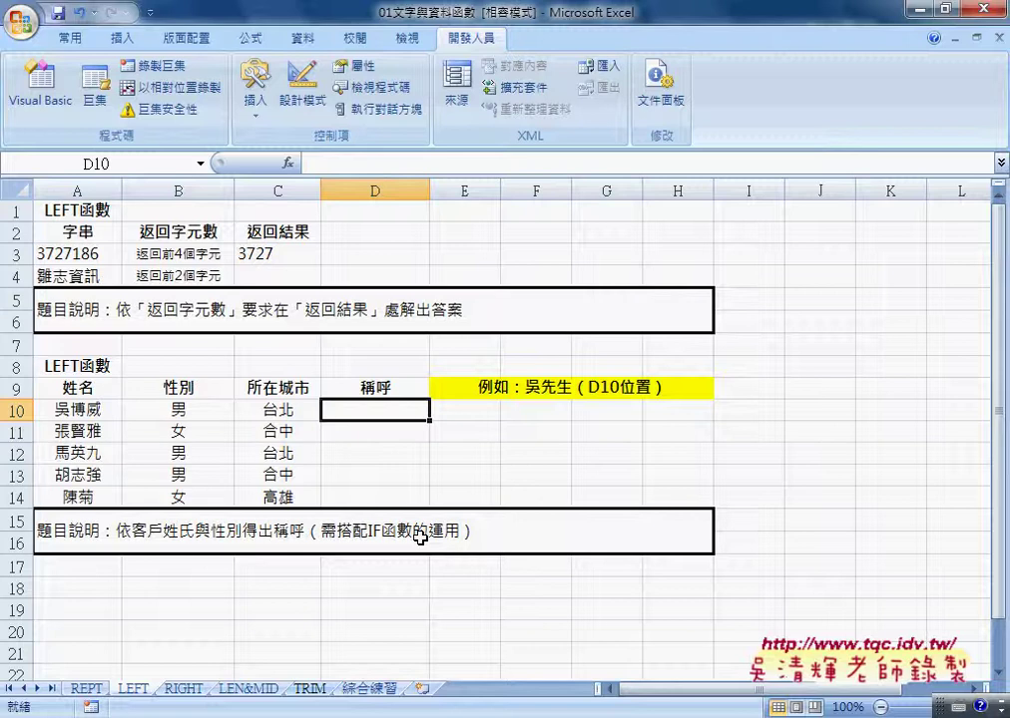
key(ctrl+space)
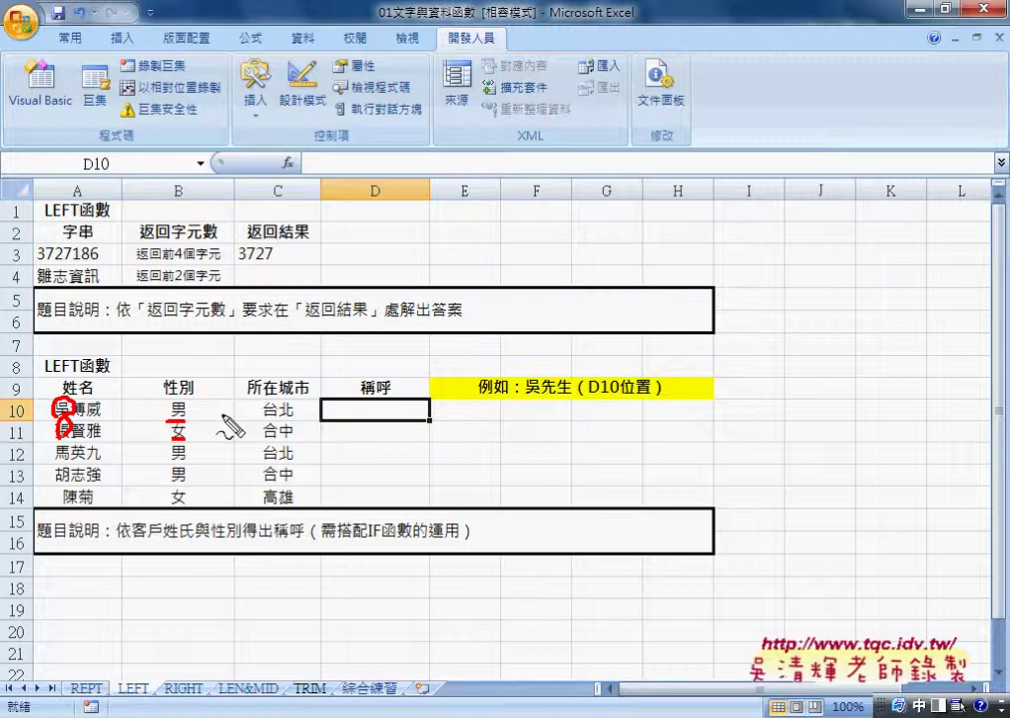
key(Escape)
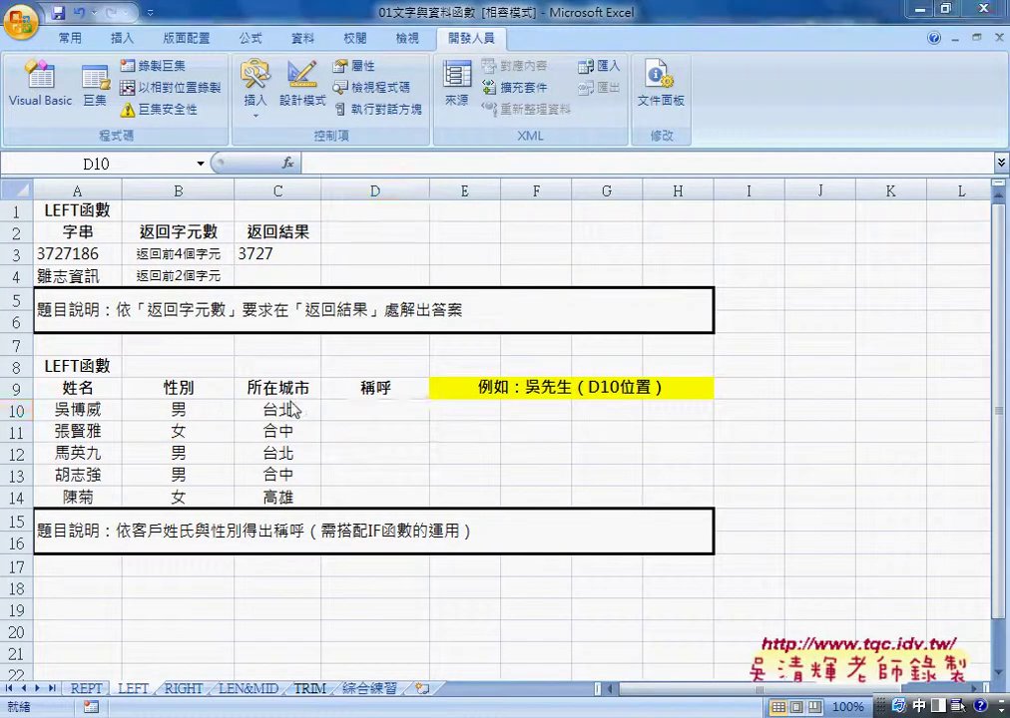
Enter =LEFT(A10,1) in D10 from the recently used LEFT function, showing 吳
click(289, 162)
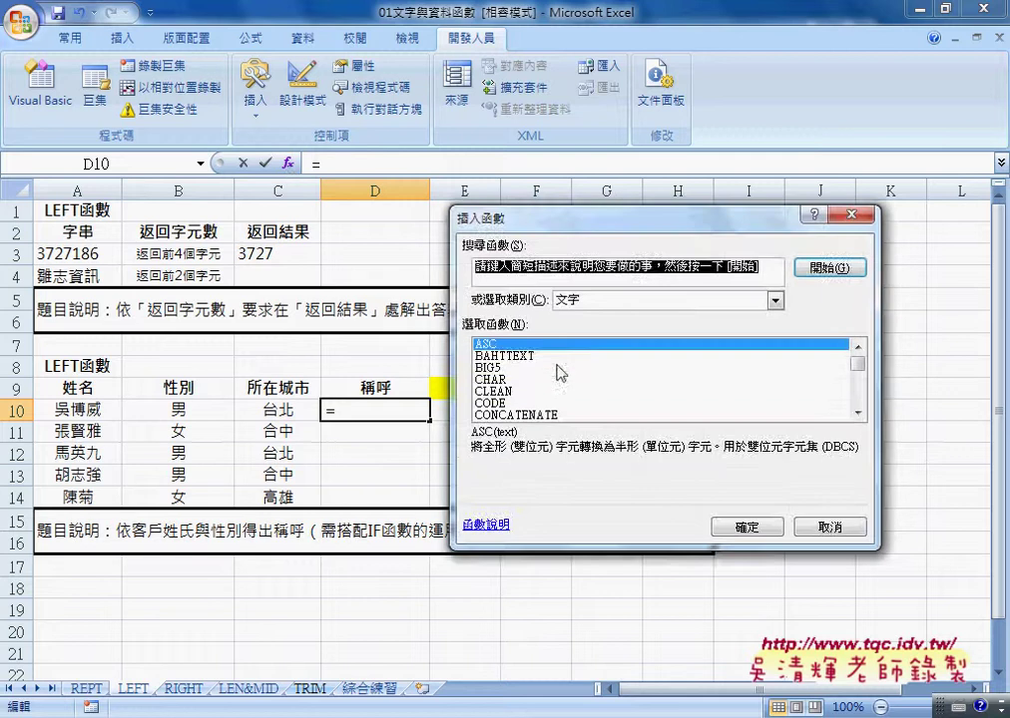
click(574, 300)
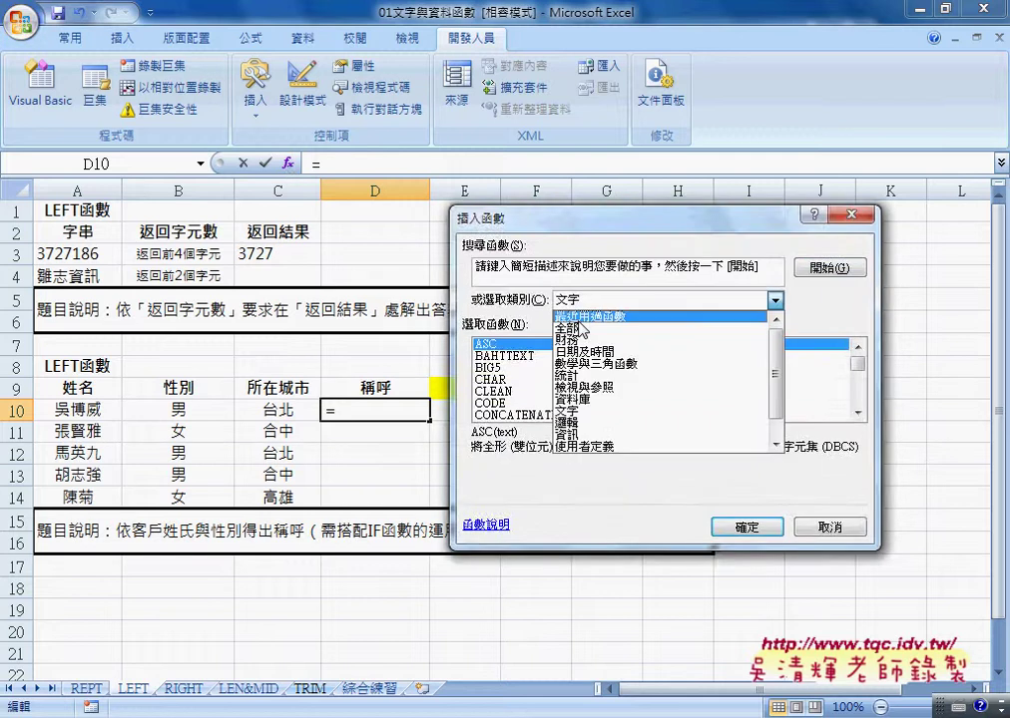
click(579, 315)
click(747, 527)
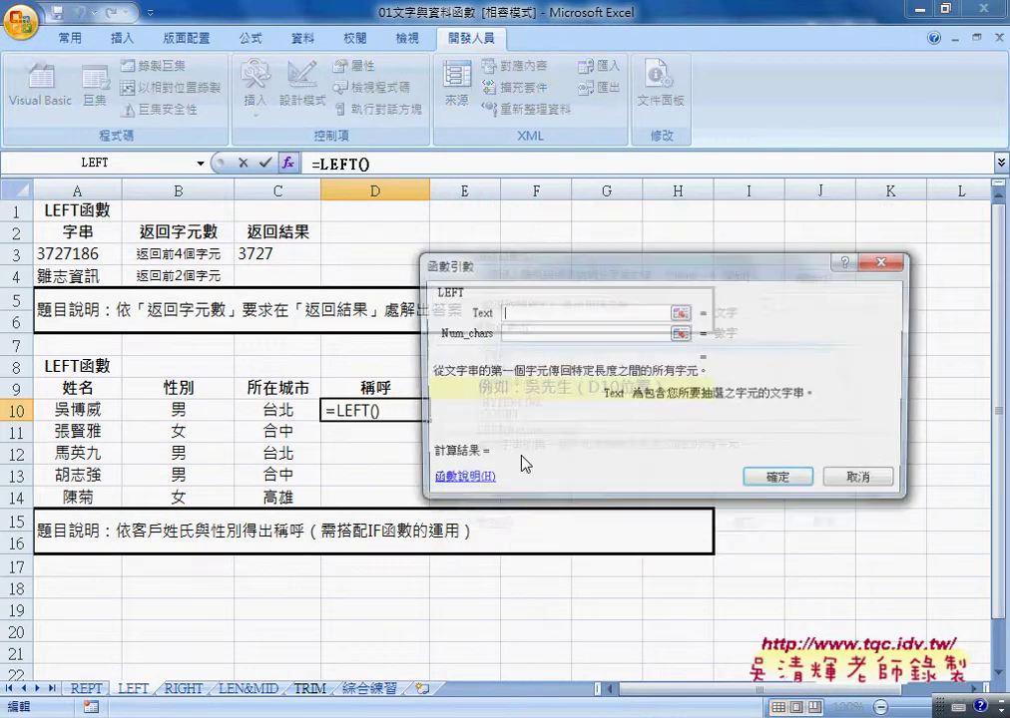
click(100, 405)
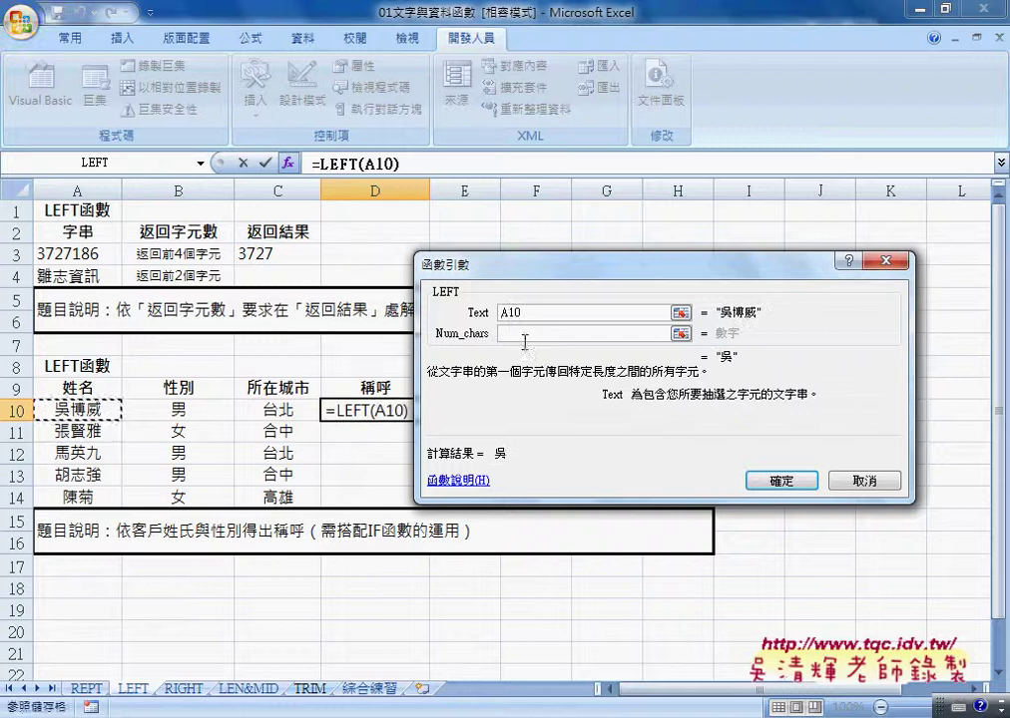
click(593, 334)
text(1)
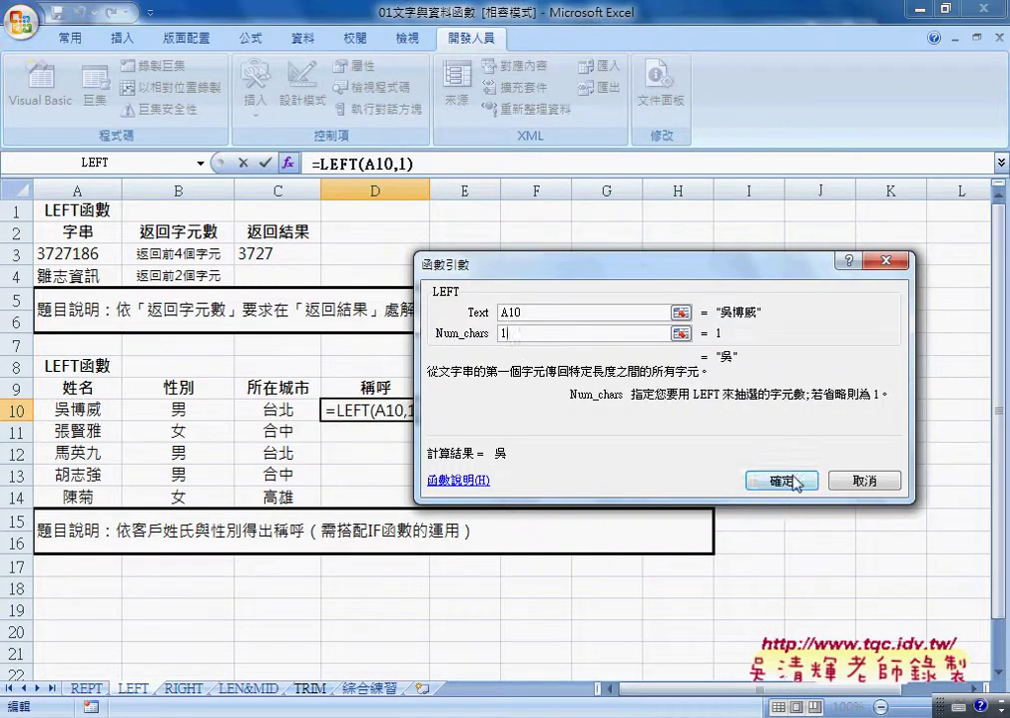
click(781, 480)
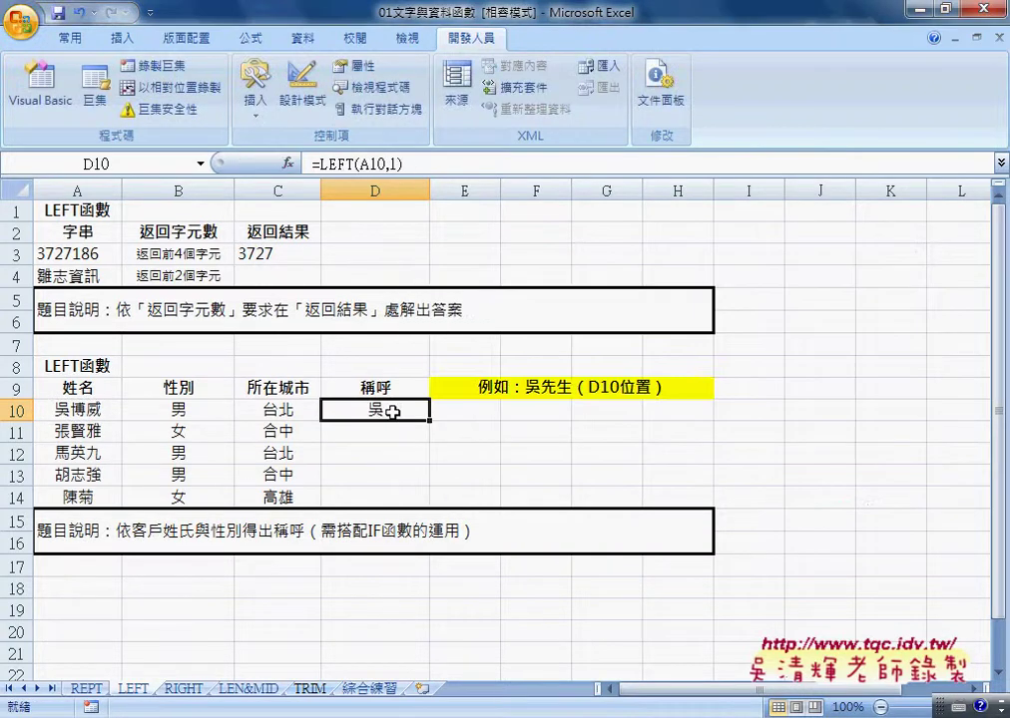
click(456, 166)
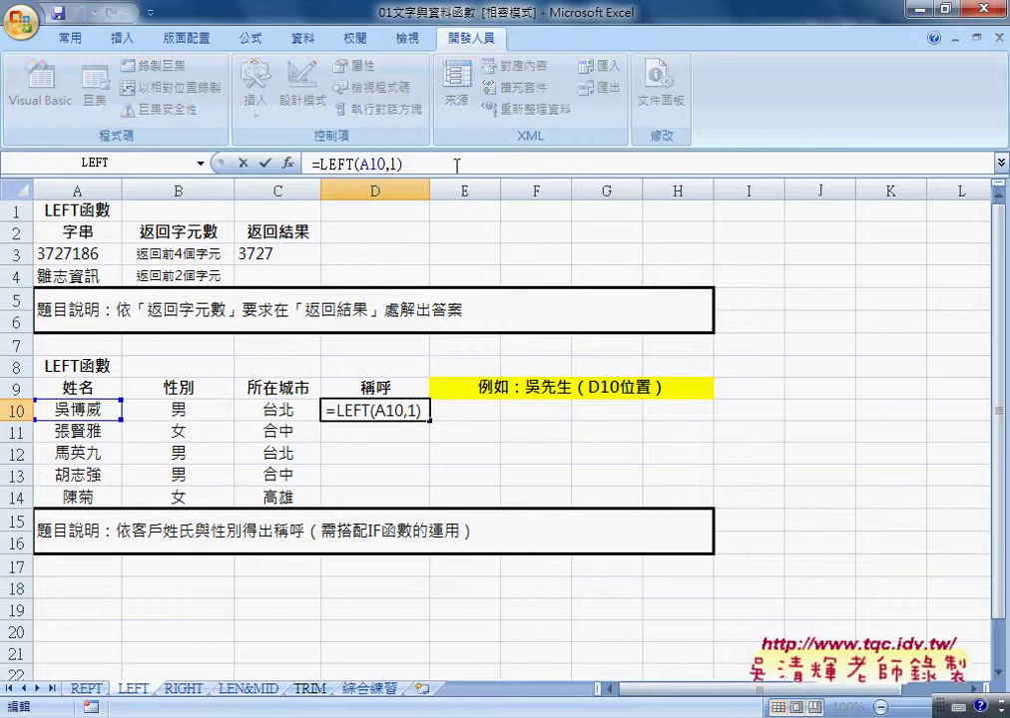
Append & to D10's formula to get =LEFT(A10,1)&, then clear the pen annotation
text(&)
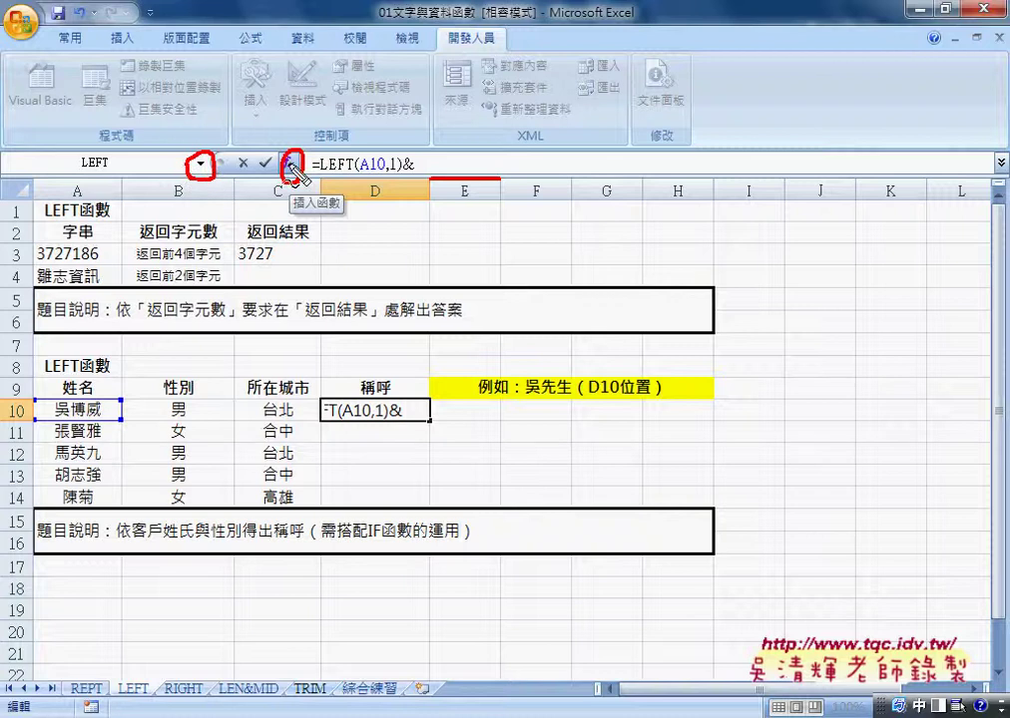
drag(293, 152, 313, 151)
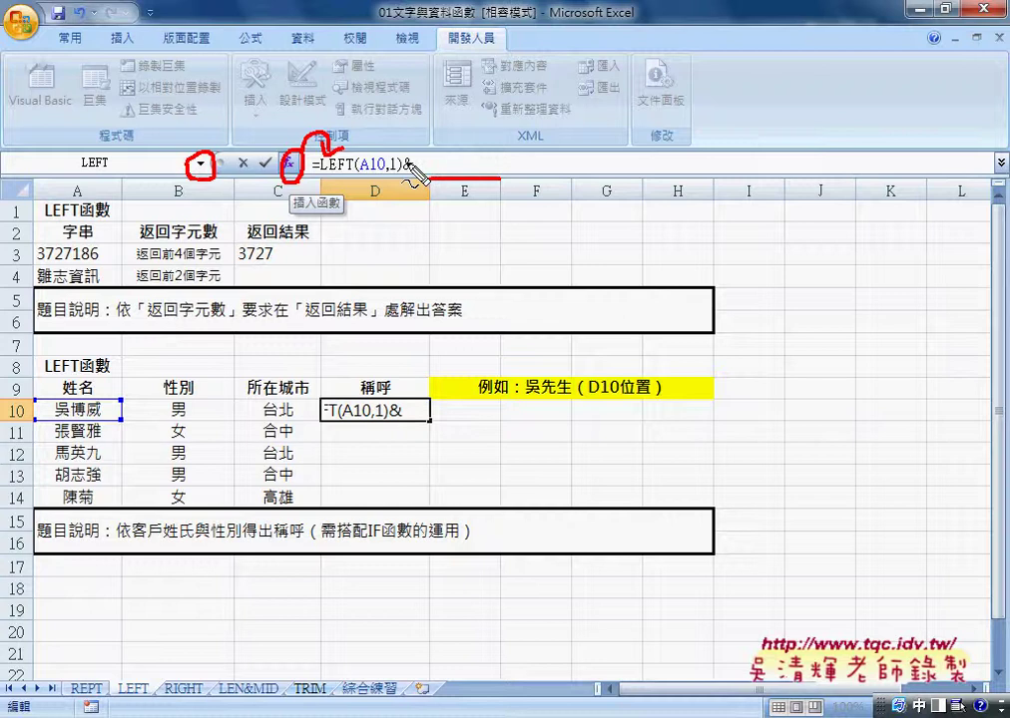
key(Escape)
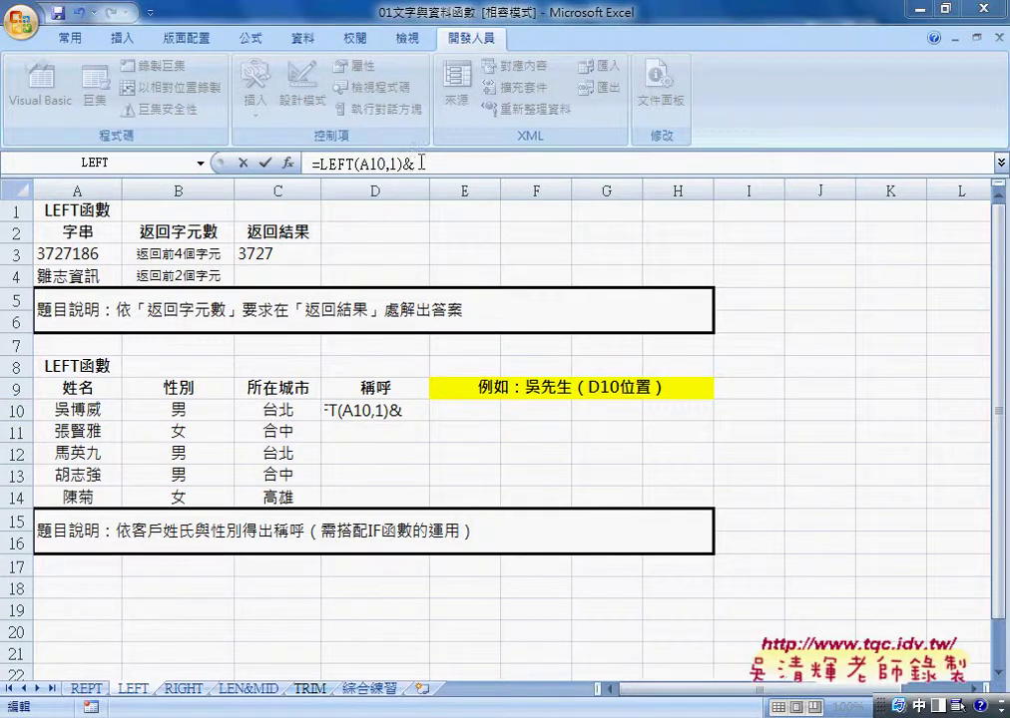
Nest an IF function in D10's formula with the condition B10="男"
click(201, 163)
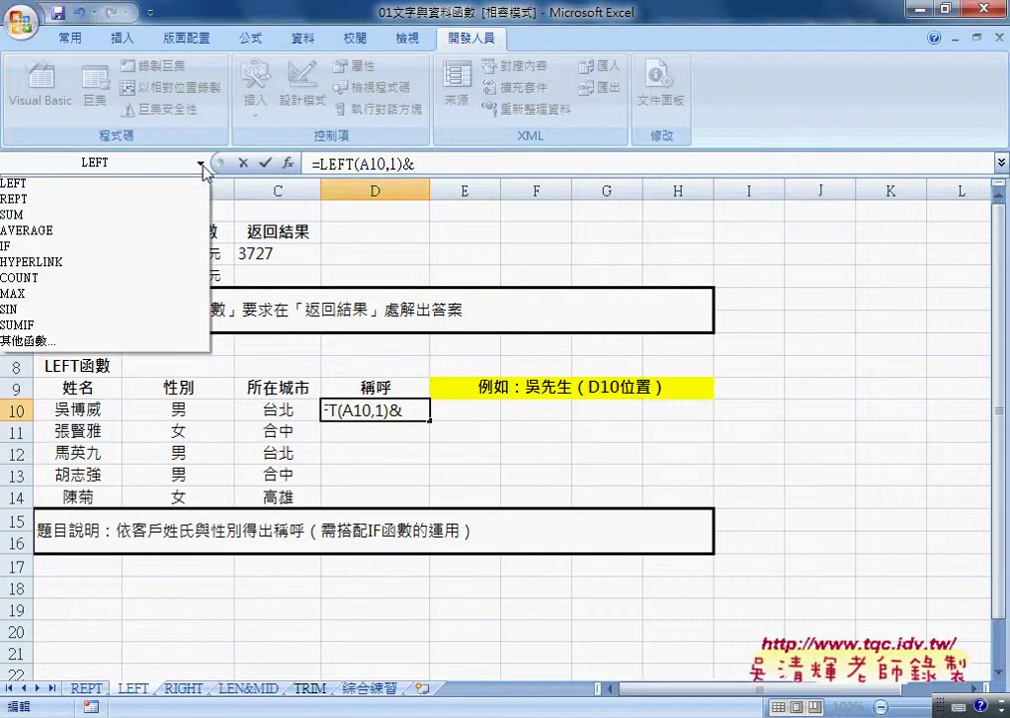
click(185, 255)
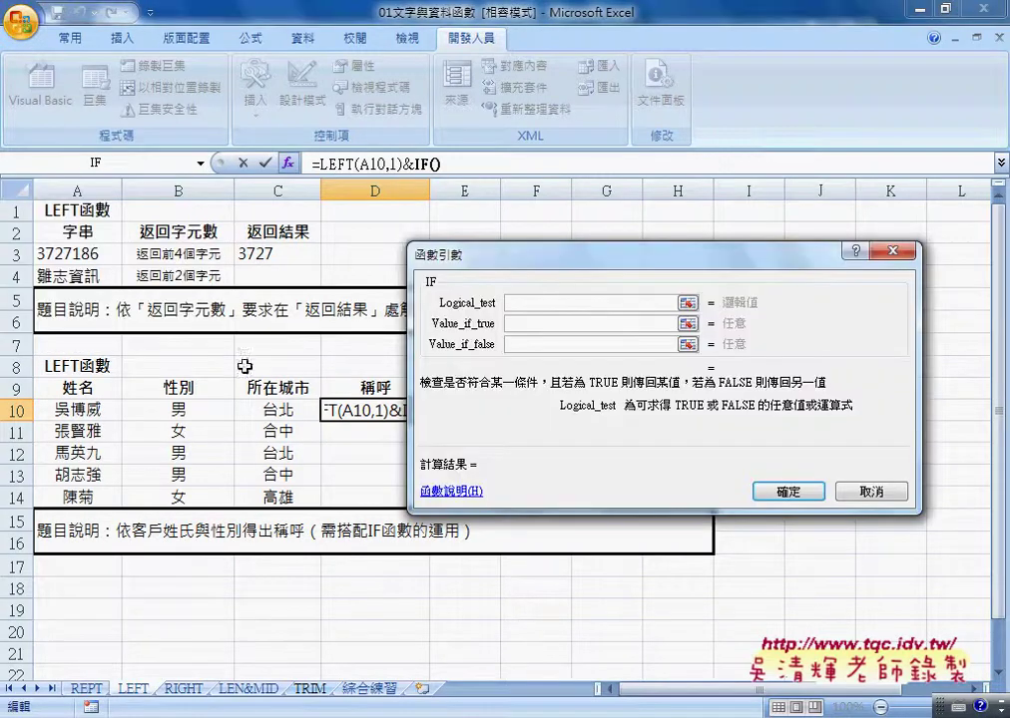
click(178, 409)
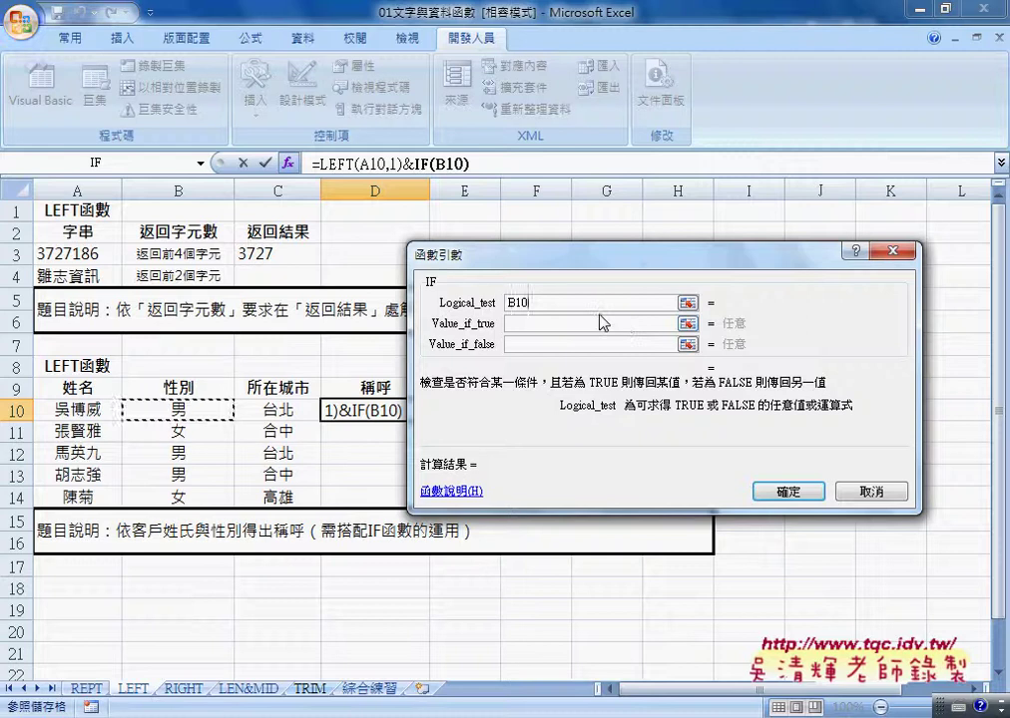
text(=)
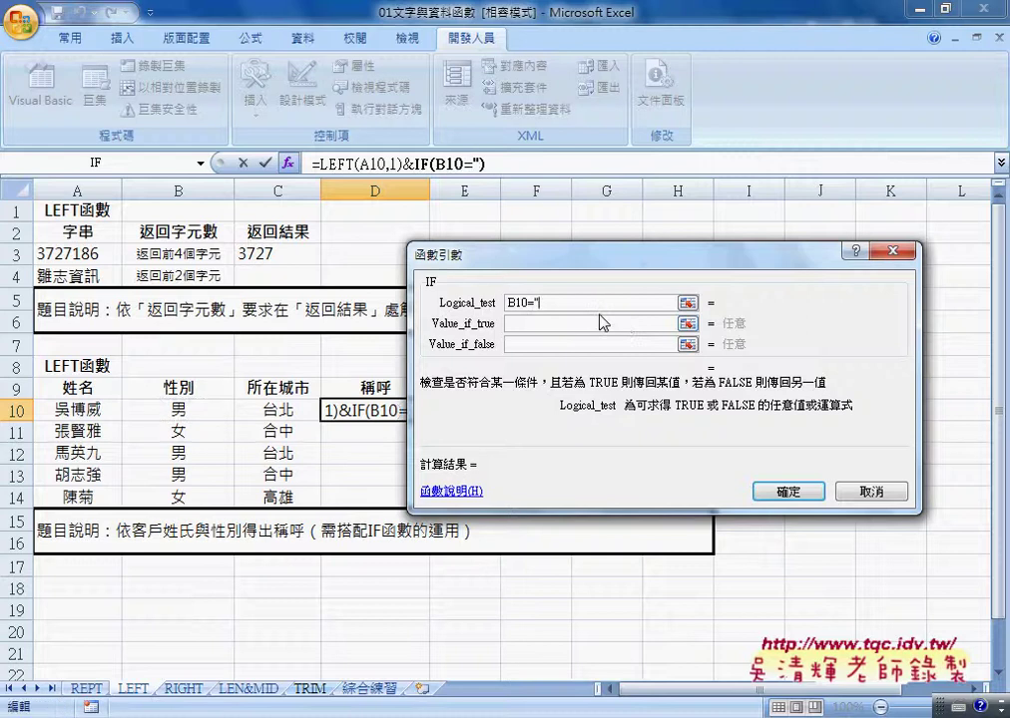
text(")
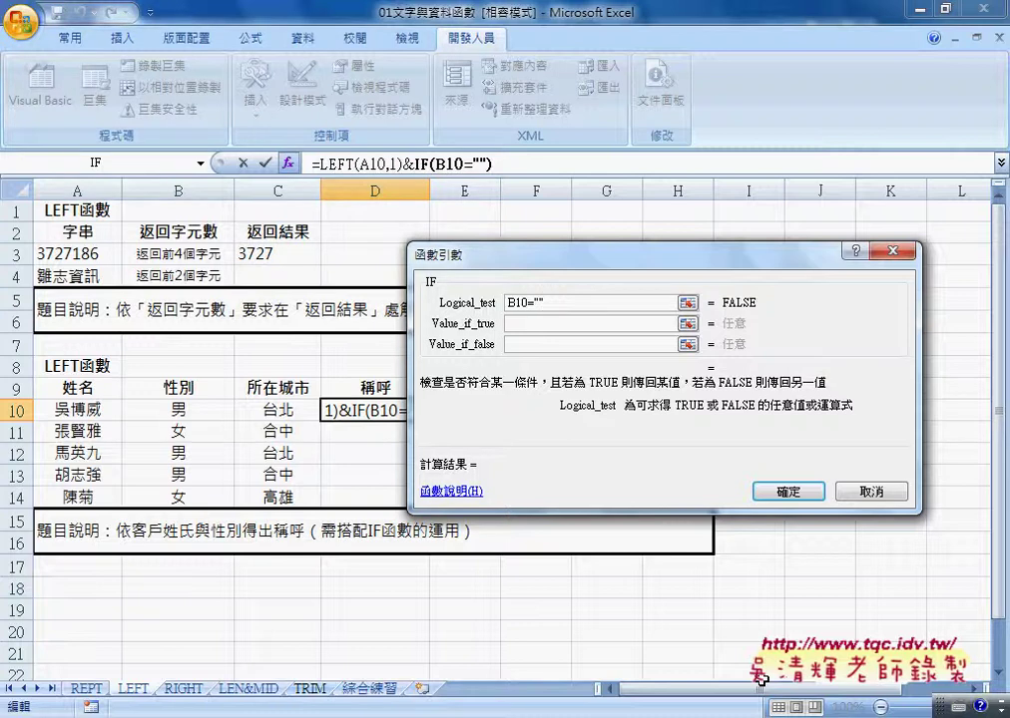
key(ctrl+space)
text(南)
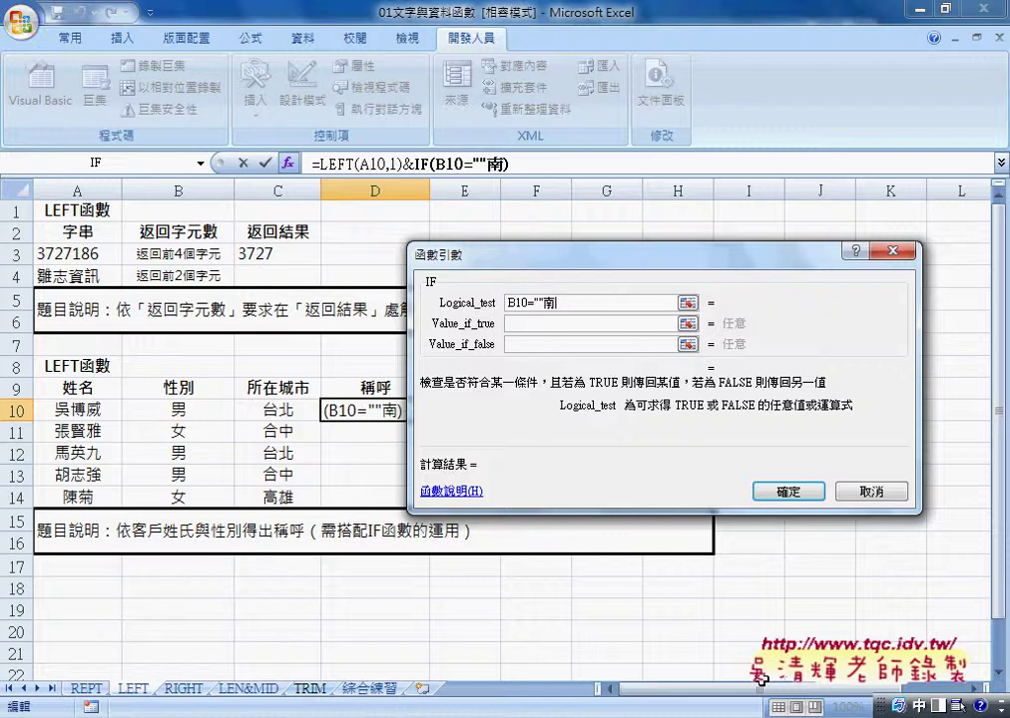
key(Down)
key(Down)
key(Return)
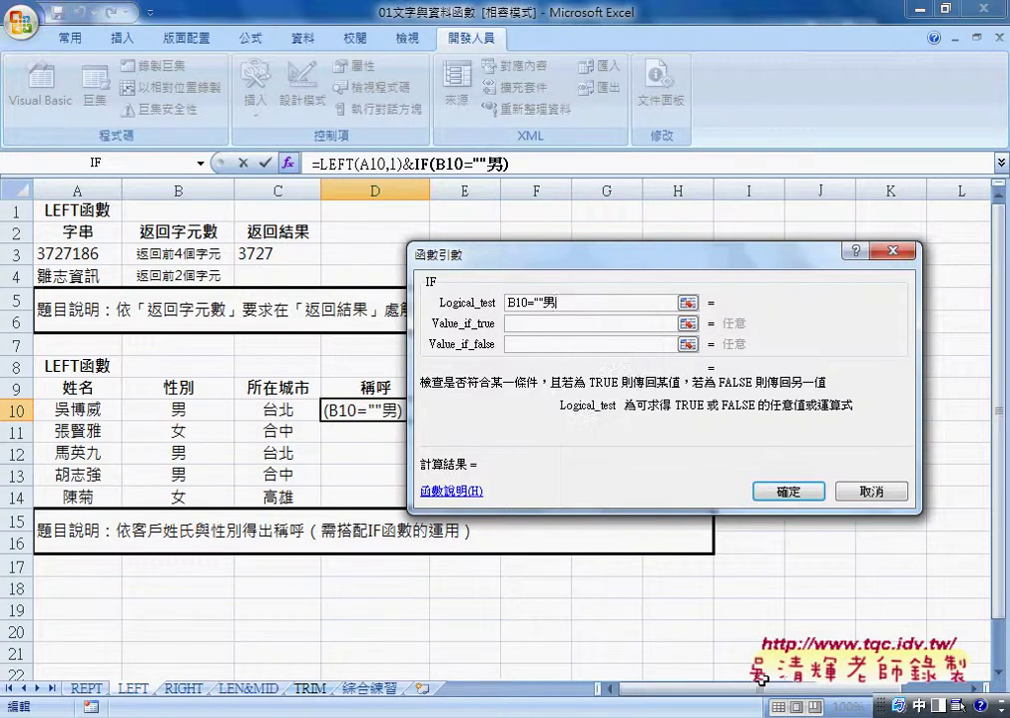
key(BackSpace)
text(")
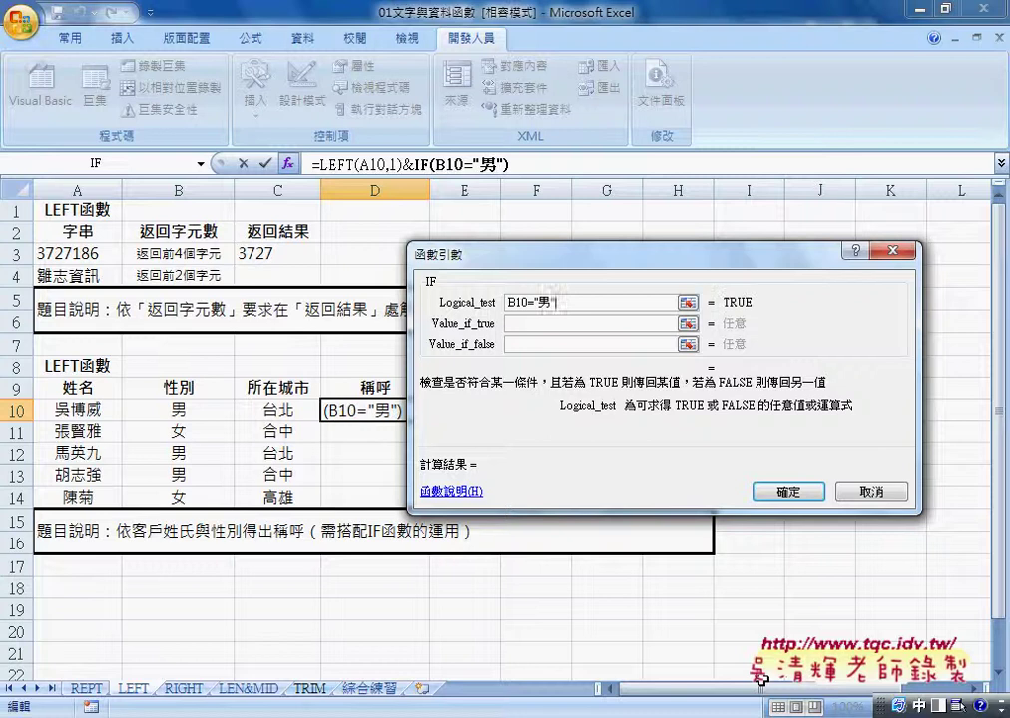
Give the IF results 先生 and 小姐, confirm, and fill D10 down to D14
click(558, 325)
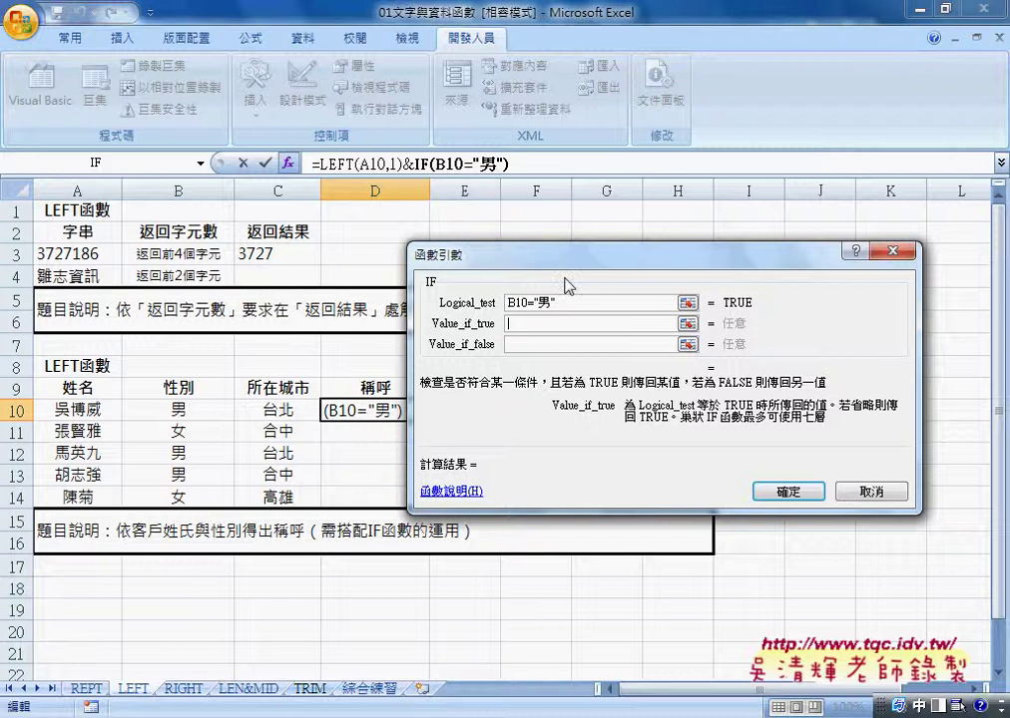
text(",先)
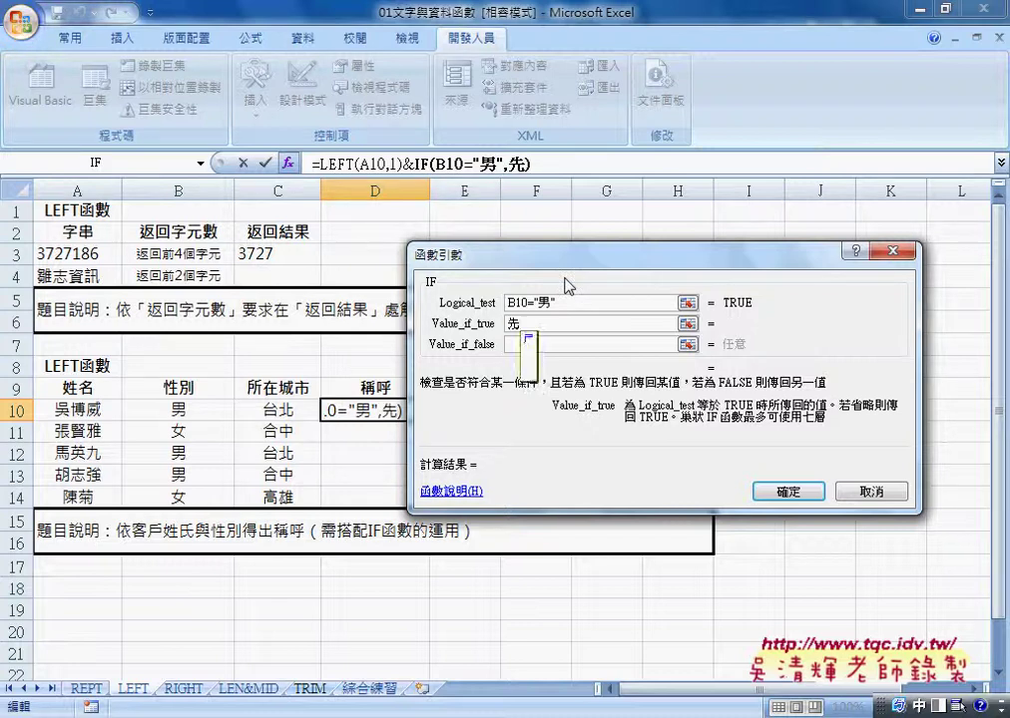
text(生)
key(Tab)
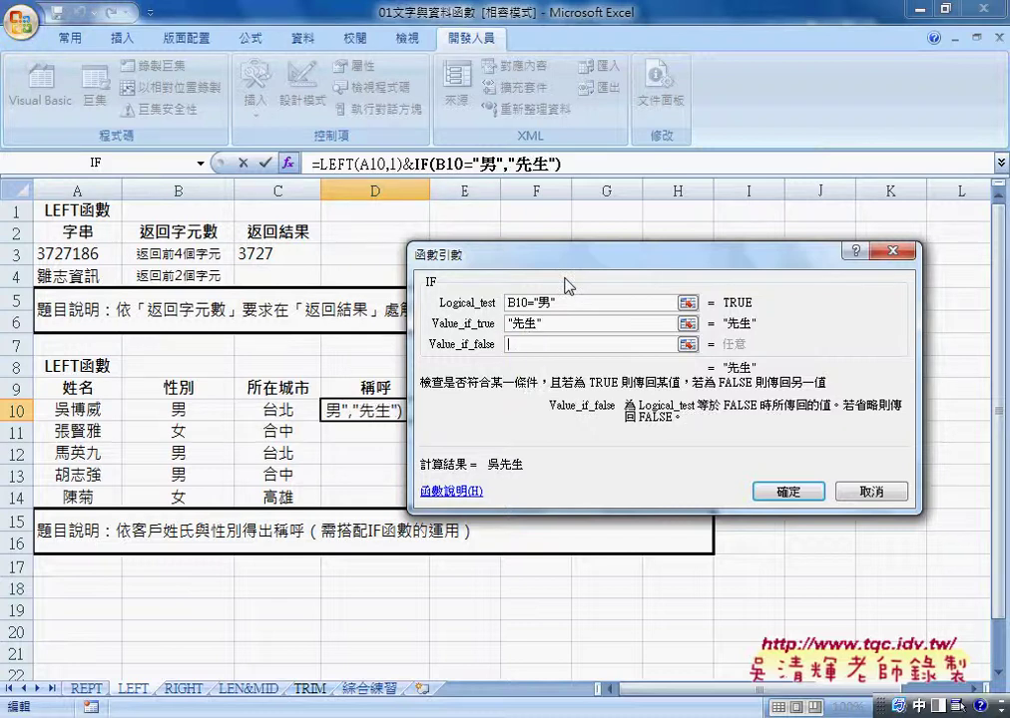
text(小)
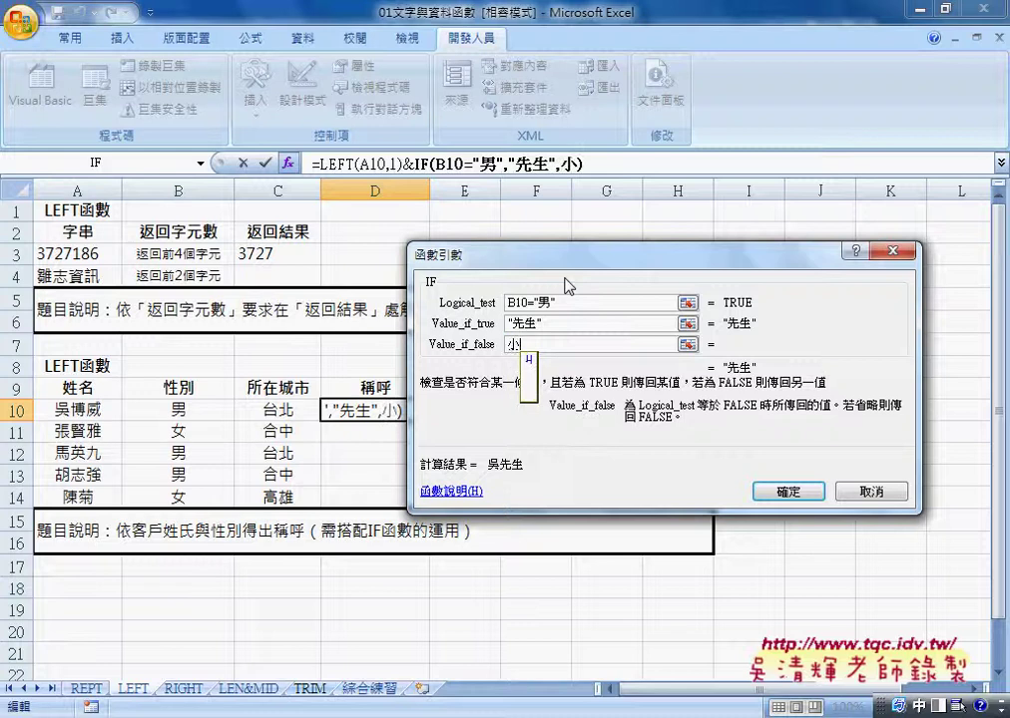
text(姐)
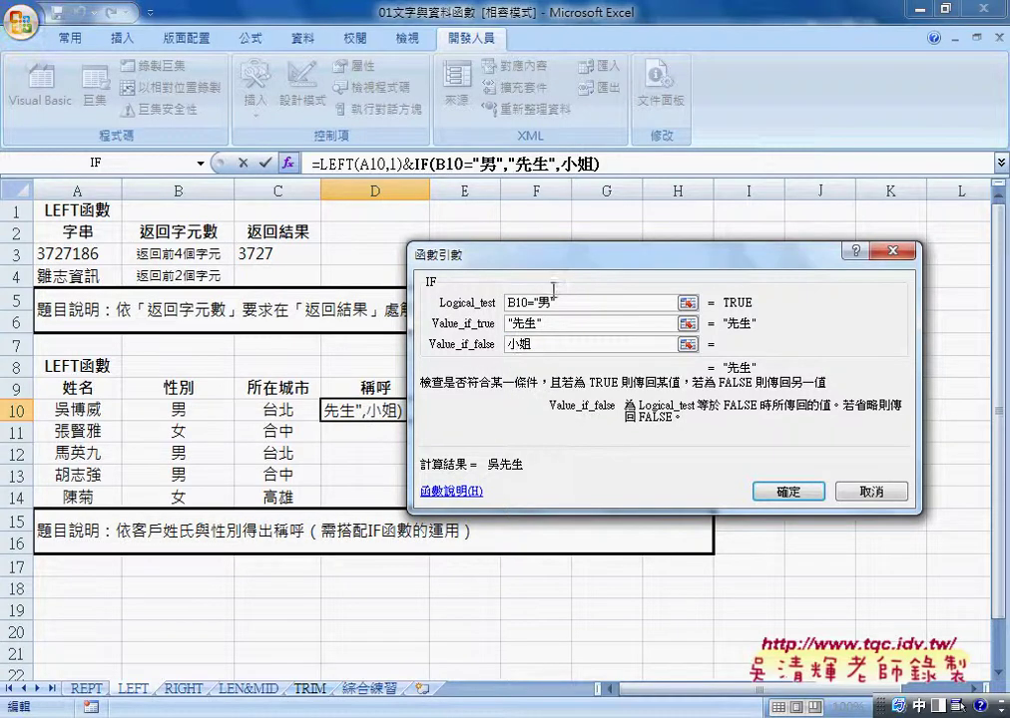
click(544, 323)
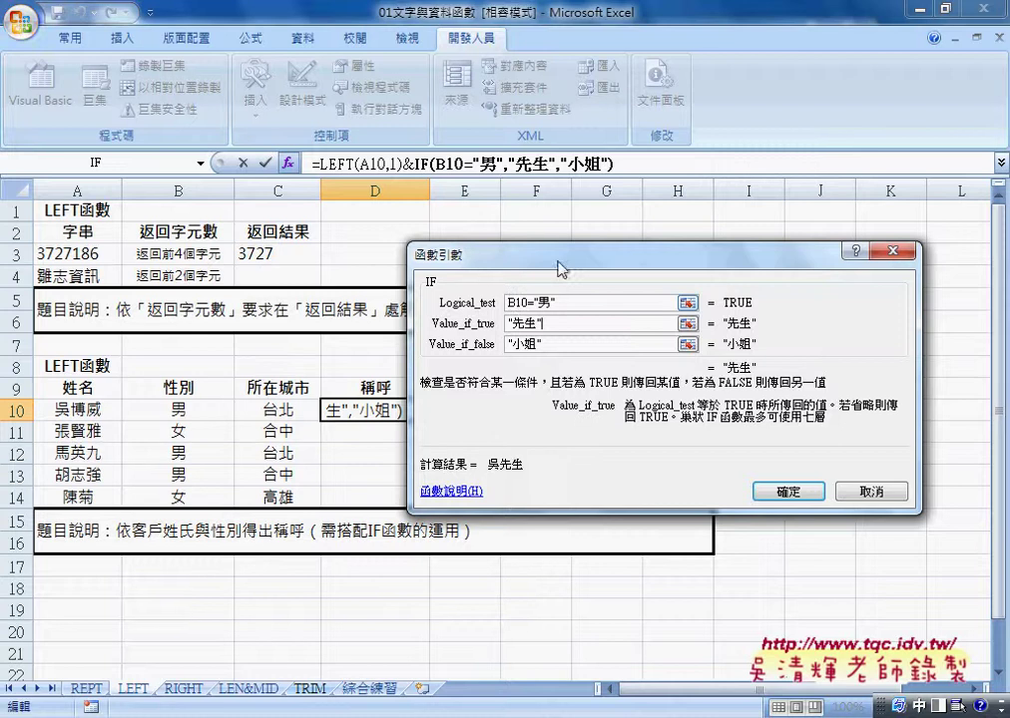
drag(560, 270, 725, 269)
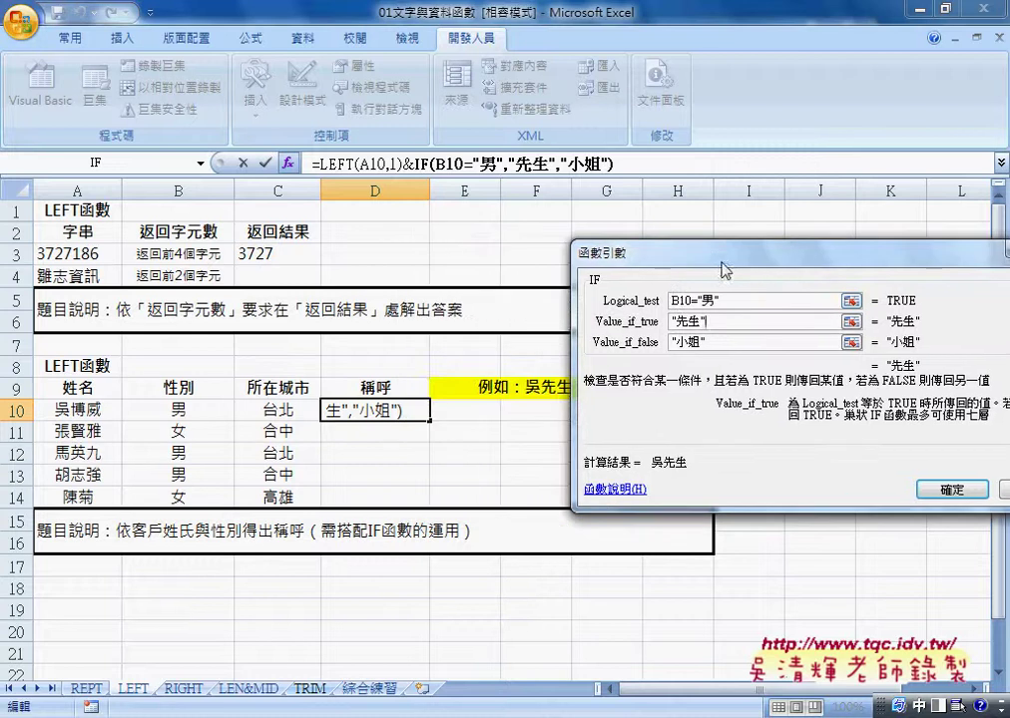
click(952, 490)
drag(431, 423, 429, 507)
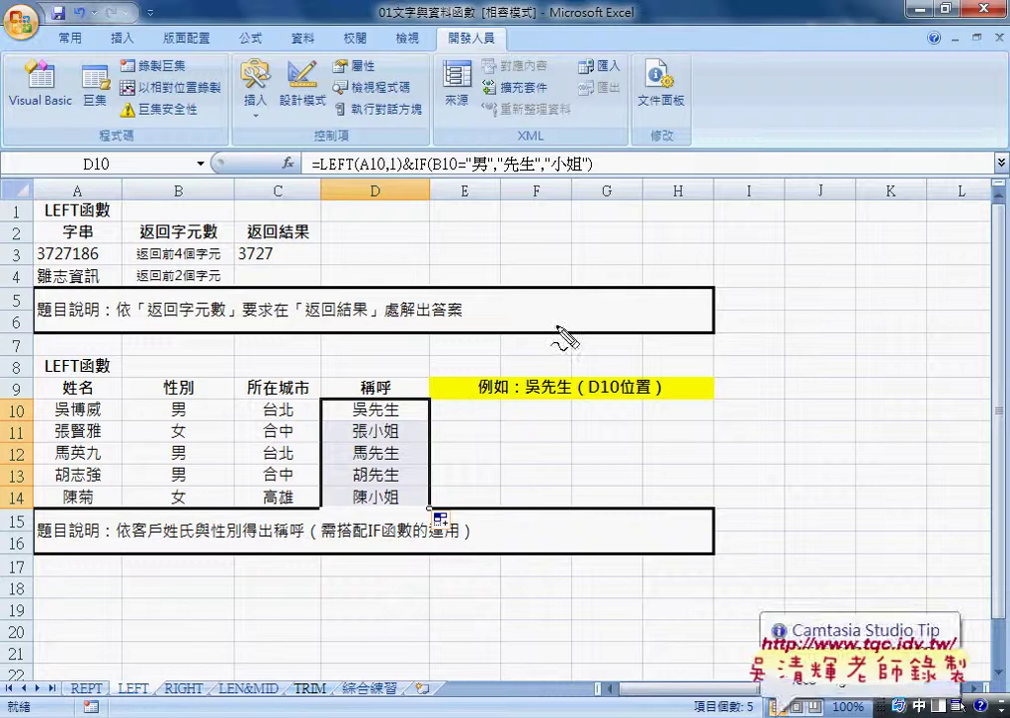
Head E9 with VBA, border E10:E14, and draw a LEFT函數 form button near F11
drag(299, 183, 599, 145)
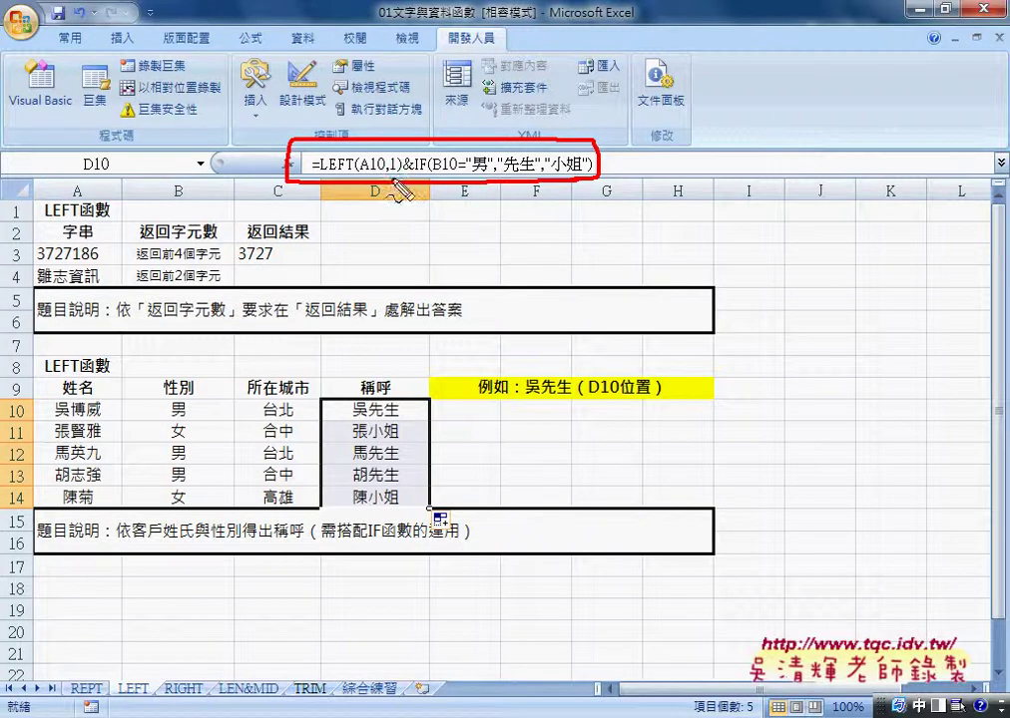
drag(368, 173, 382, 173)
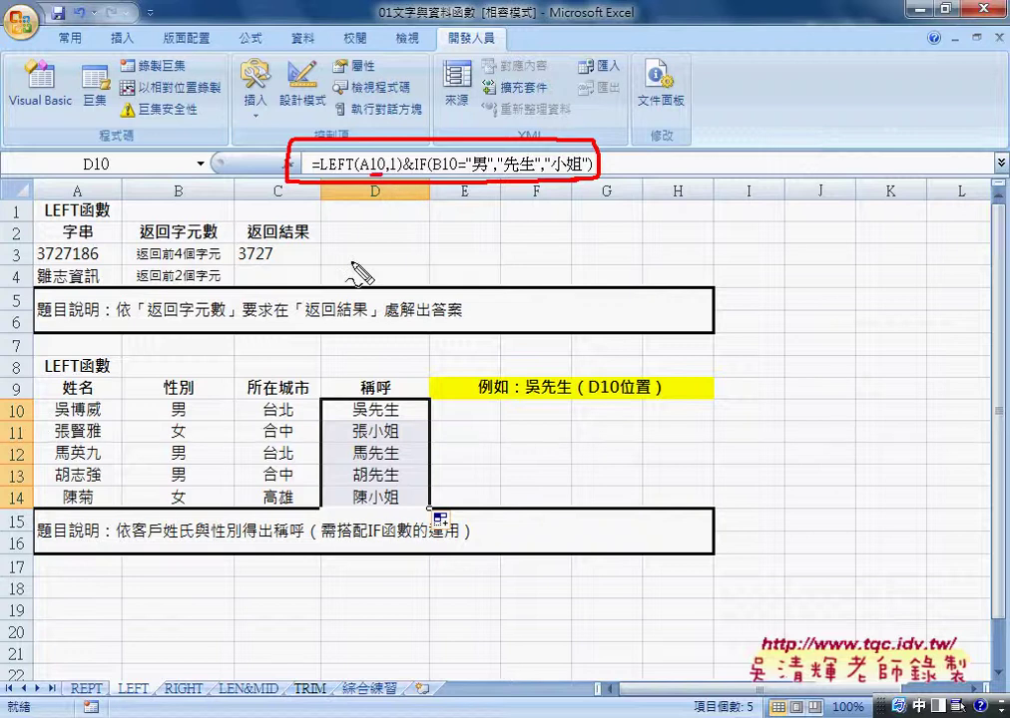
mouse_move(55, 420)
mouse_down()
mouse_move(67, 419)
mouse_move(66, 463)
mouse_up()
drag(443, 173, 457, 173)
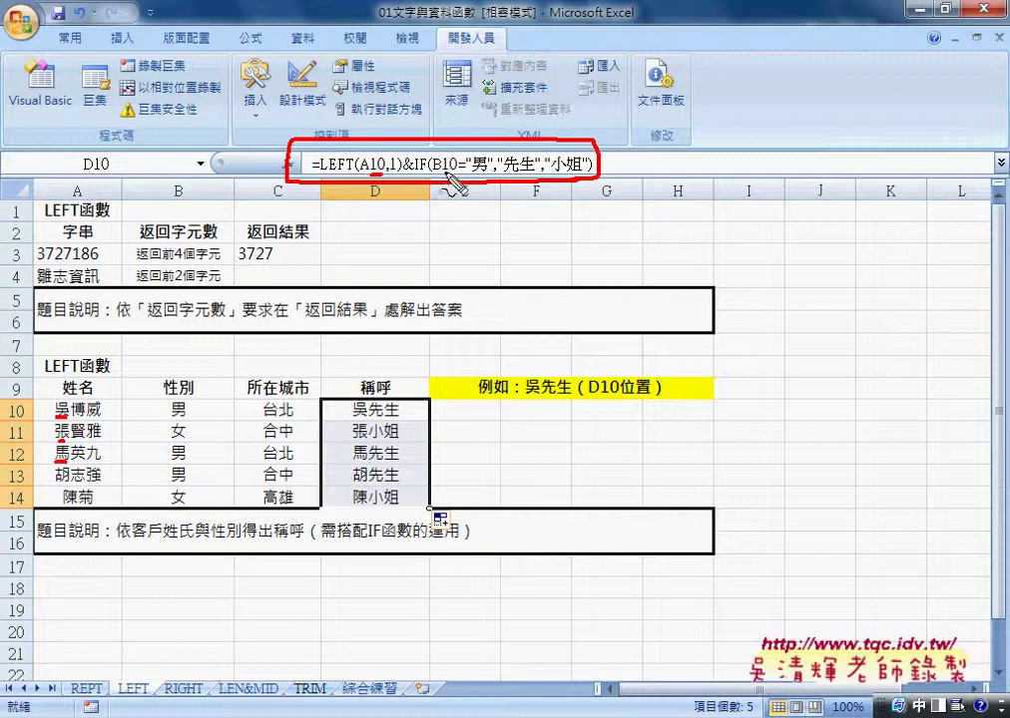
mouse_move(171, 439)
mouse_down()
mouse_move(189, 439)
mouse_move(189, 460)
mouse_up()
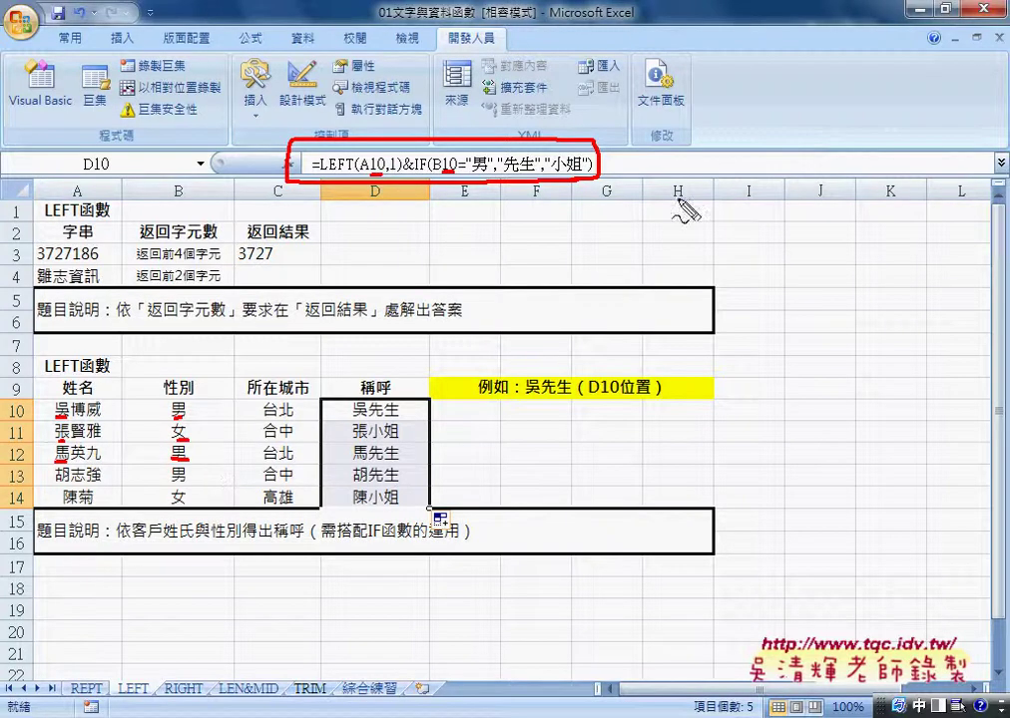
drag(679, 196, 623, 164)
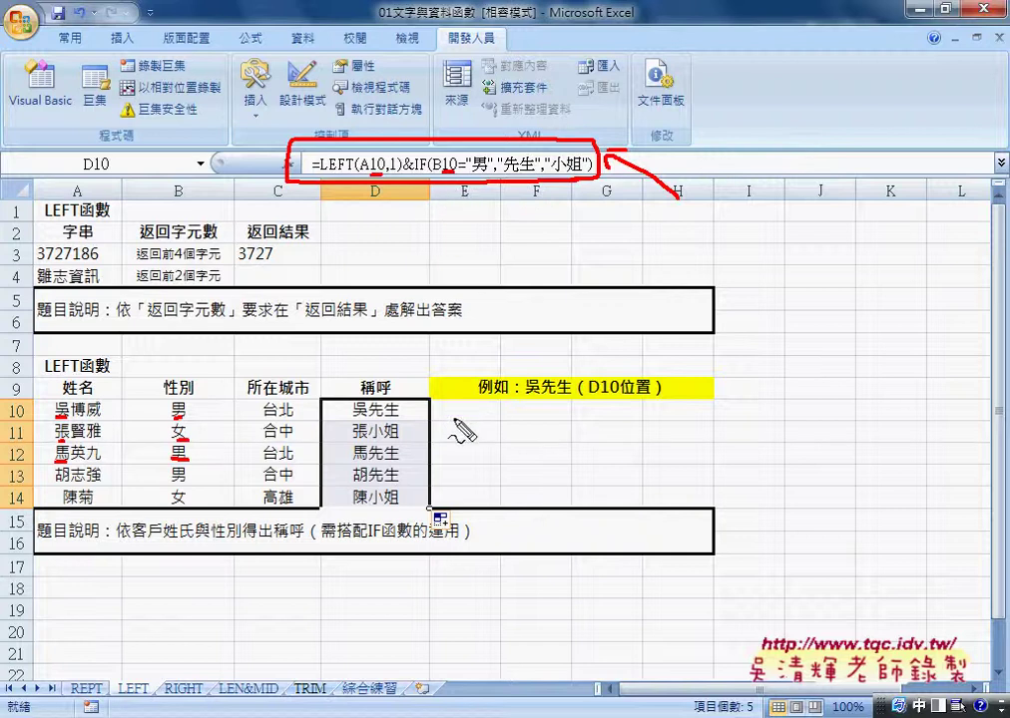
drag(431, 399, 433, 514)
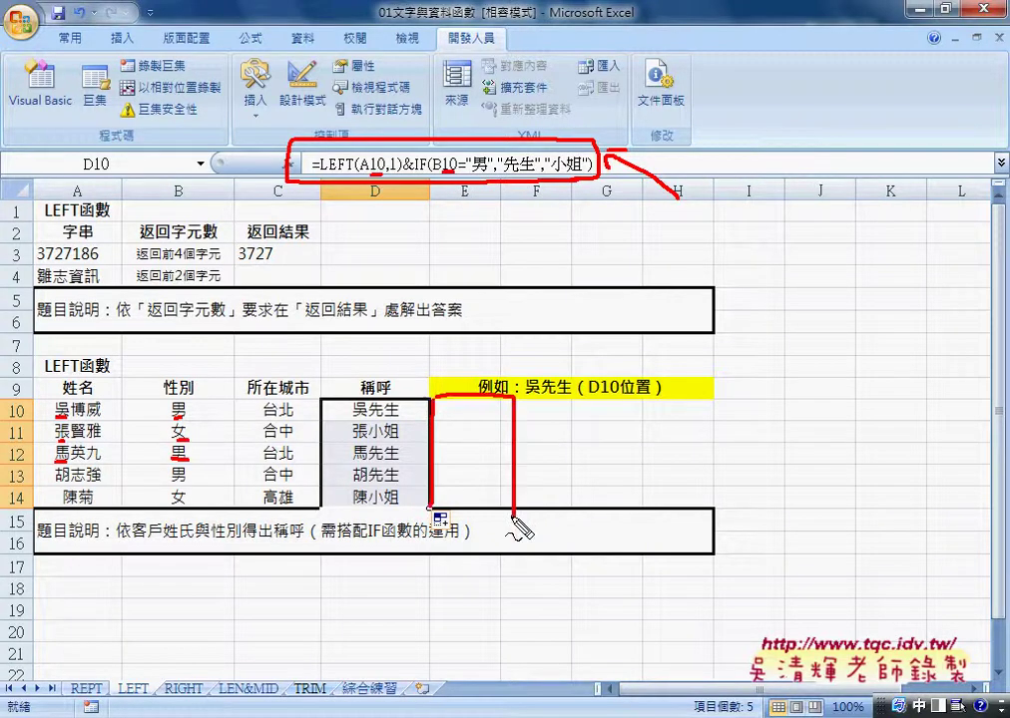
mouse_move(419, 314)
mouse_down()
mouse_move(445, 378)
mouse_move(467, 365)
mouse_up()
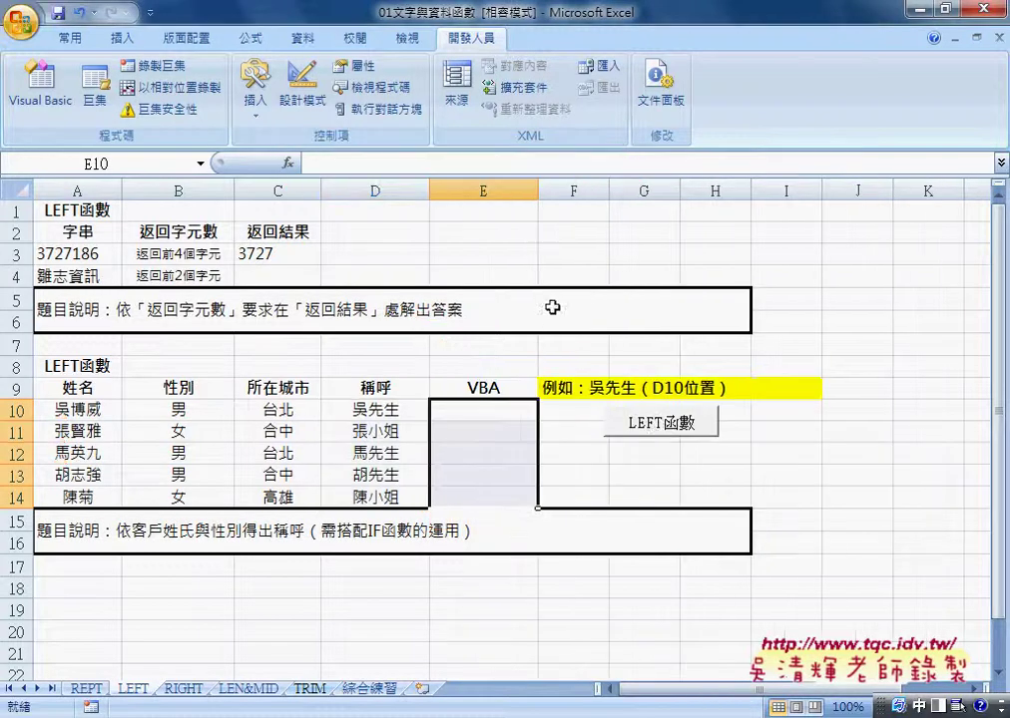
Run the LEFT函數 macro, delete its E10:E14 output, rerun it, and switch to the VBA editor
click(653, 422)
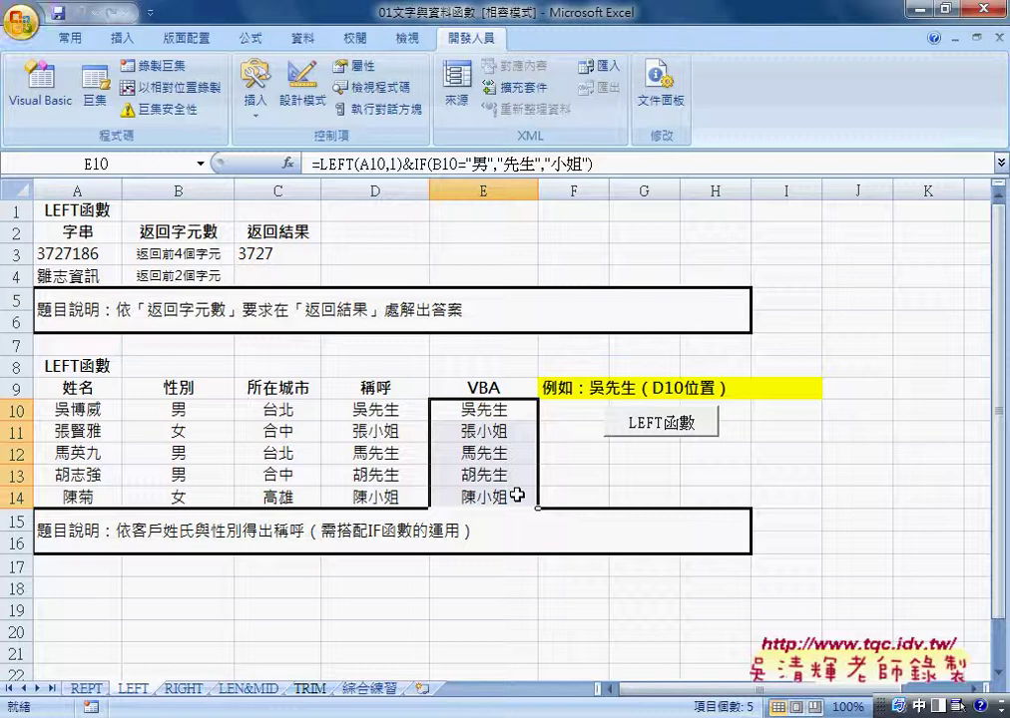
key(Delete)
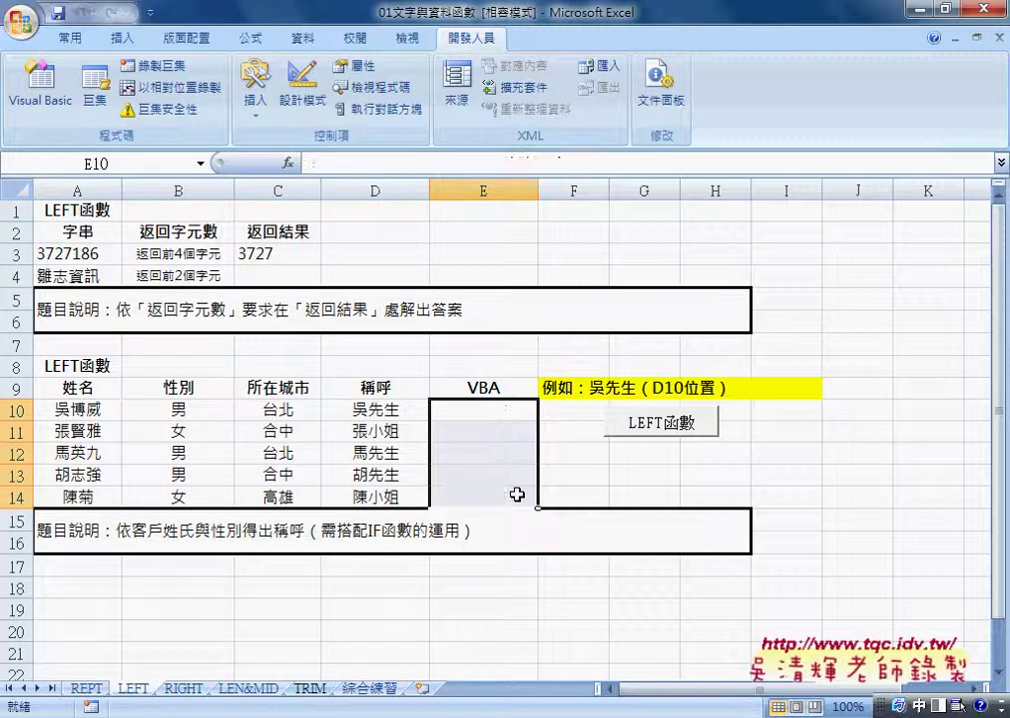
click(663, 421)
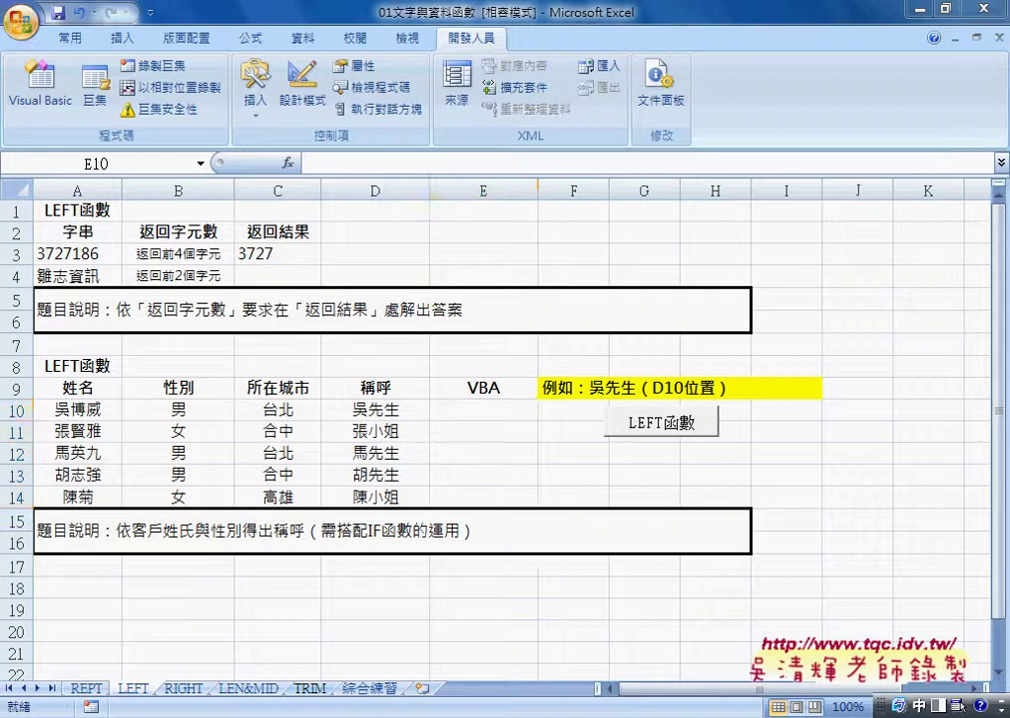
click(439, 610)
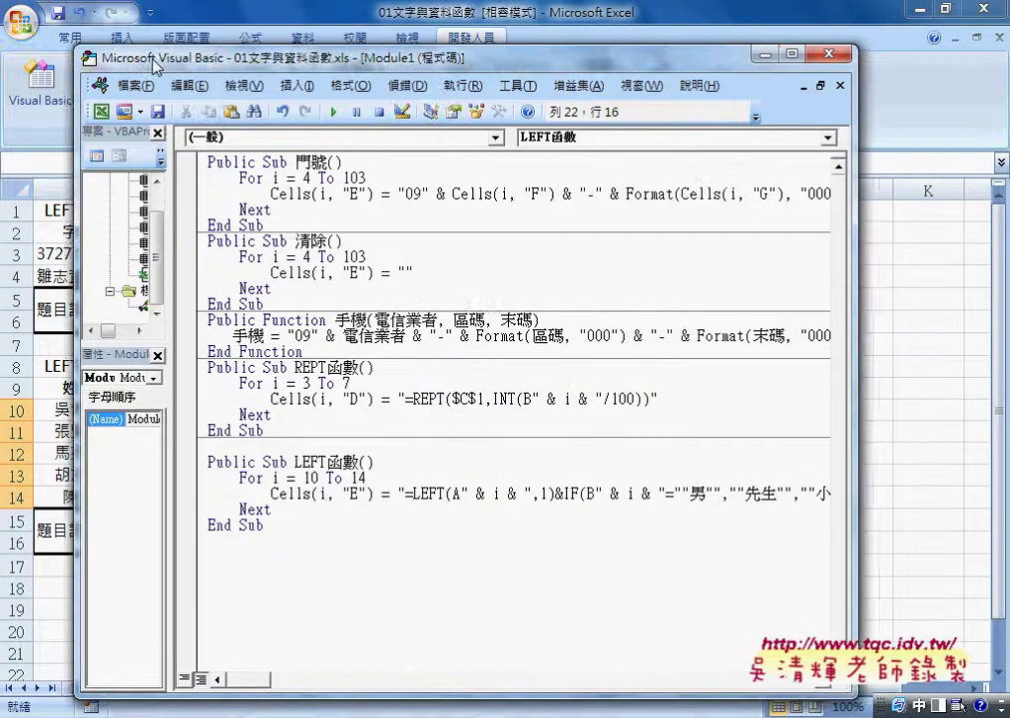
Reposition the code window and select the LEFT函數 macro name in the code
drag(723, 84, 101, 65)
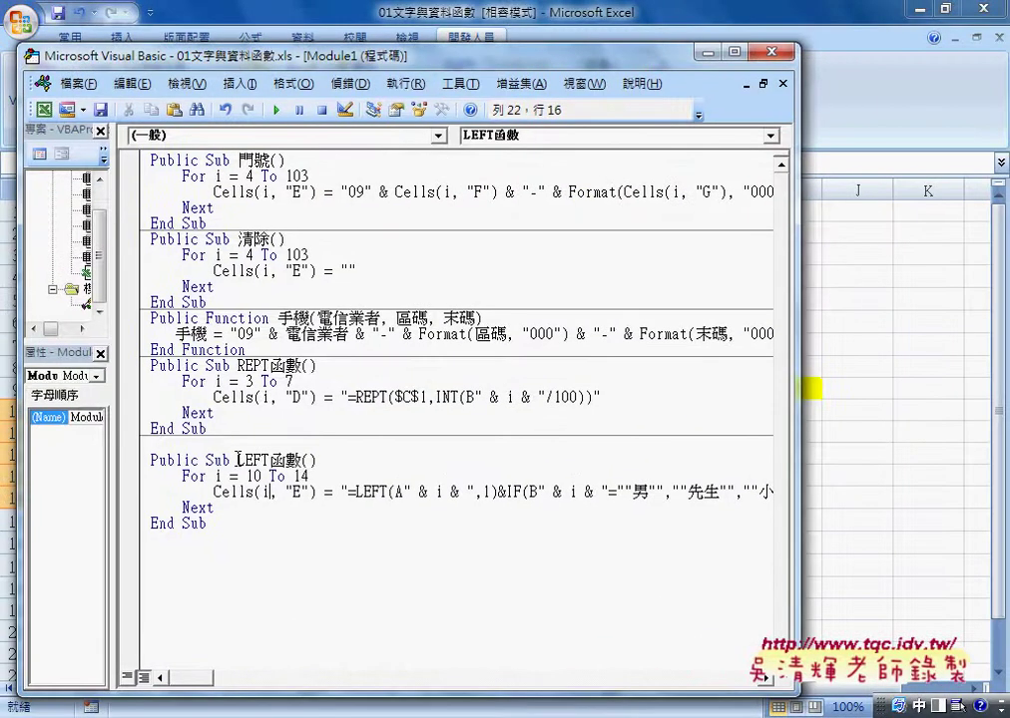
drag(238, 460, 302, 459)
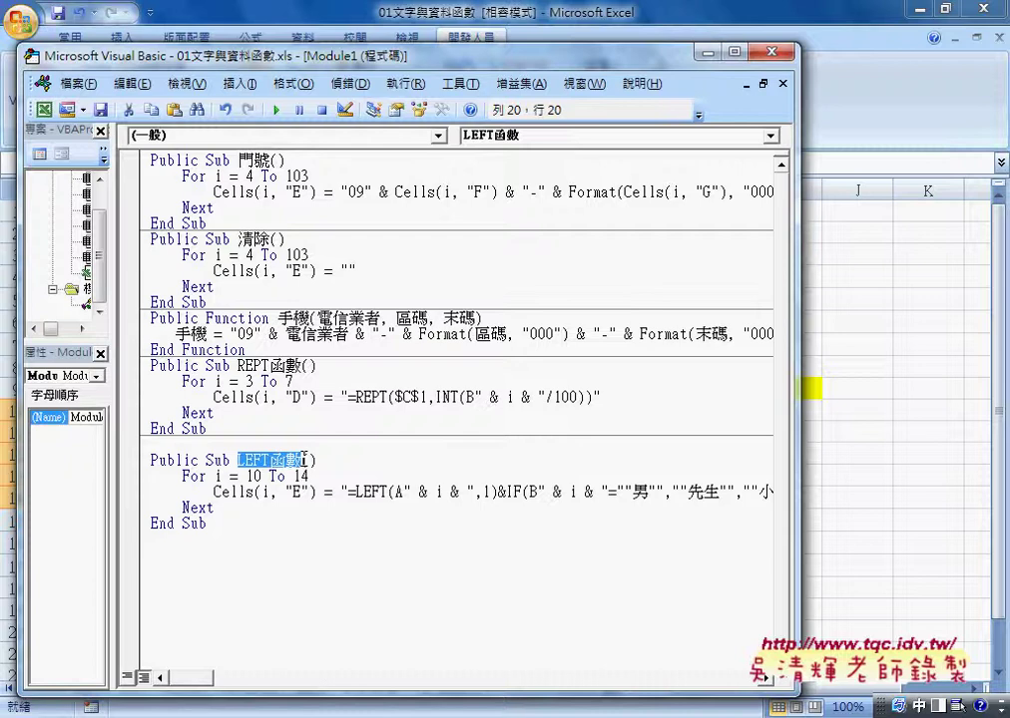
click(240, 84)
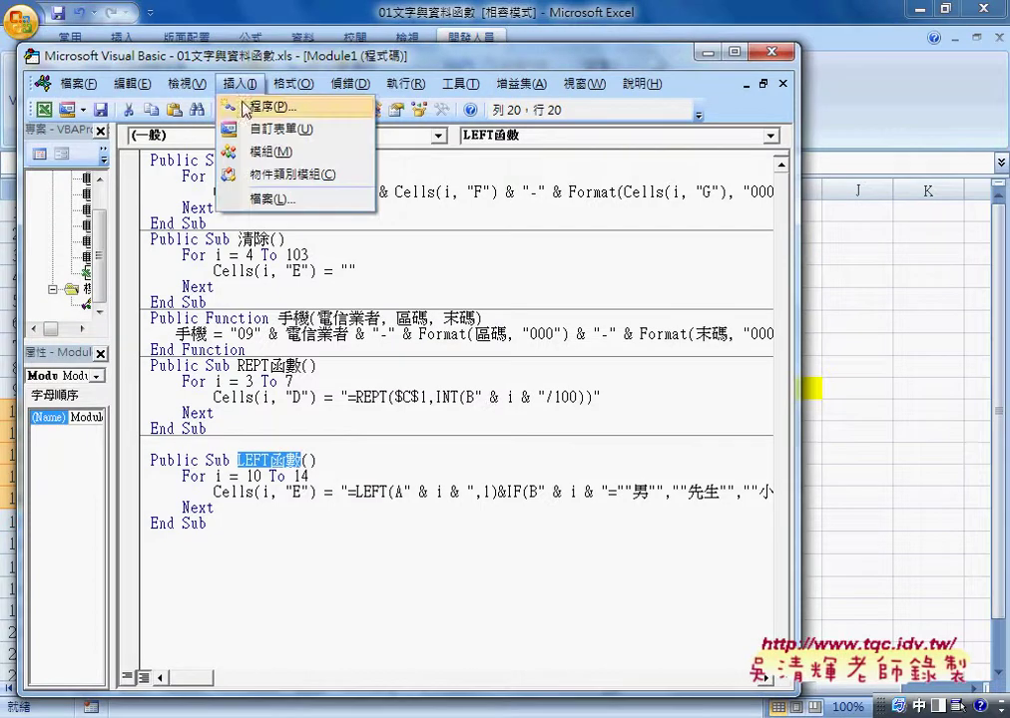
Replace the Cells line's formula string with "", then select D10 back in Excel
click(155, 494)
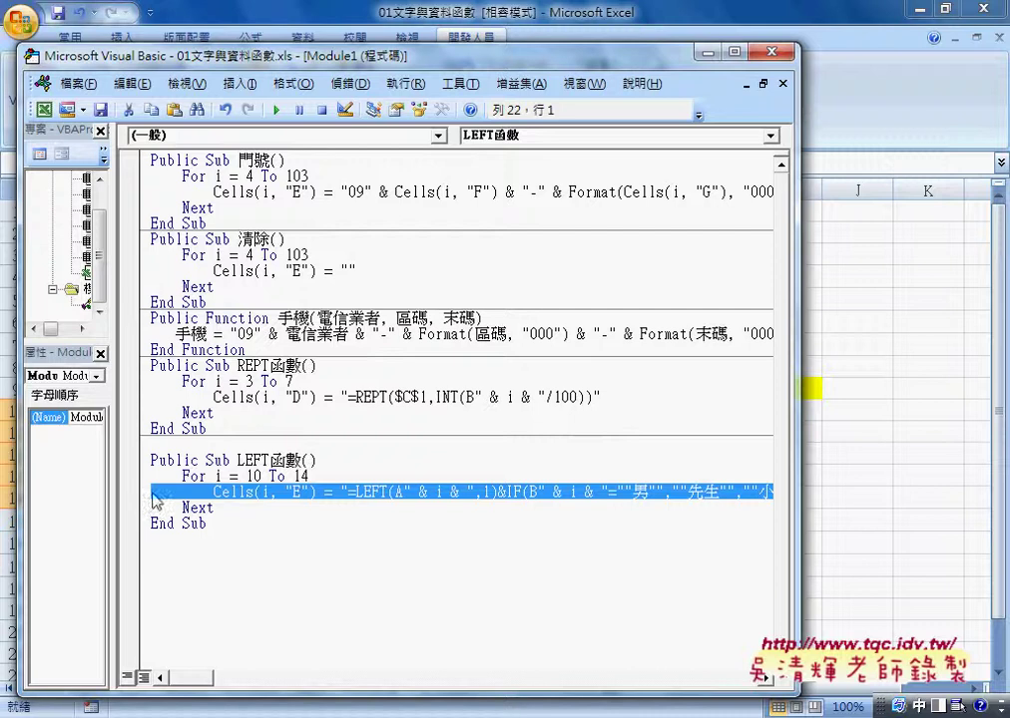
click(342, 492)
key(shift+End)
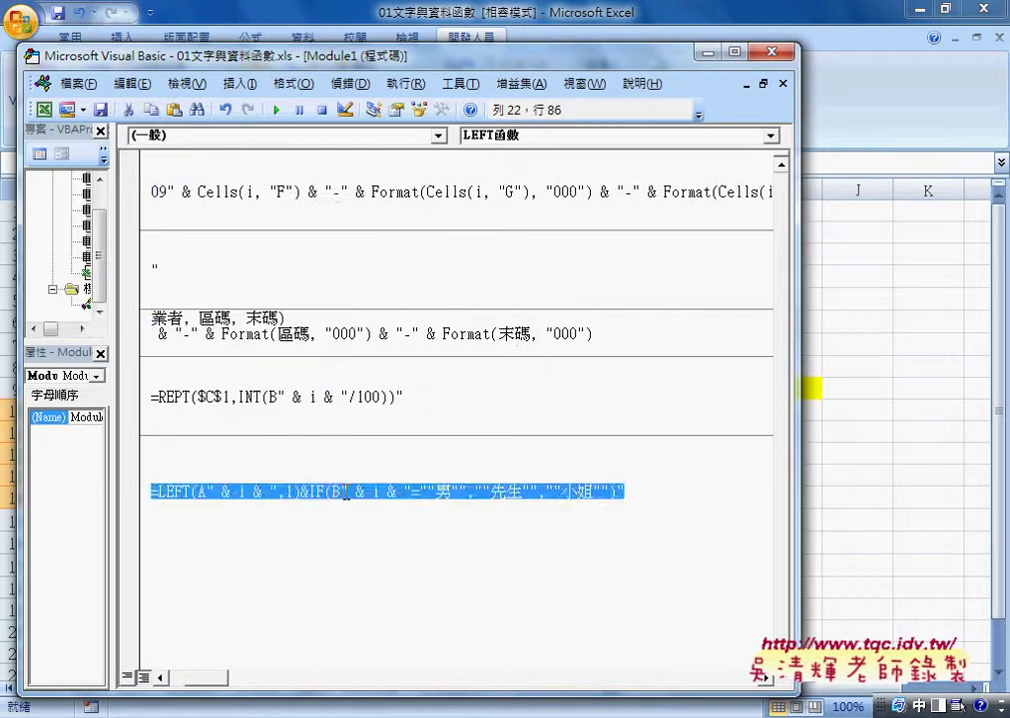
key(Delete)
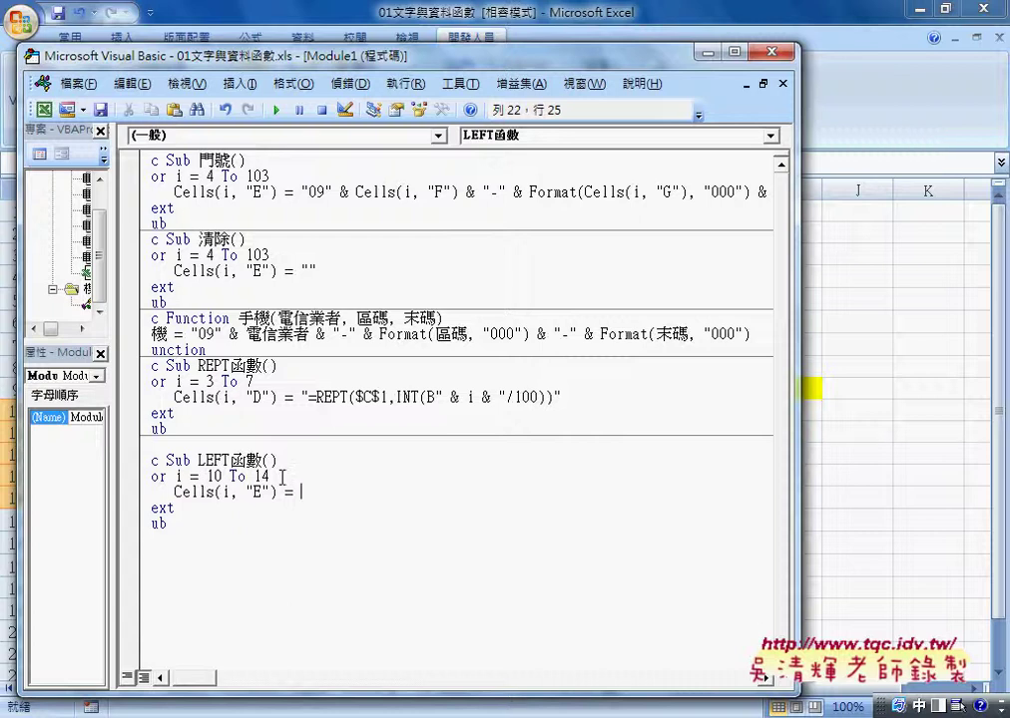
text("")
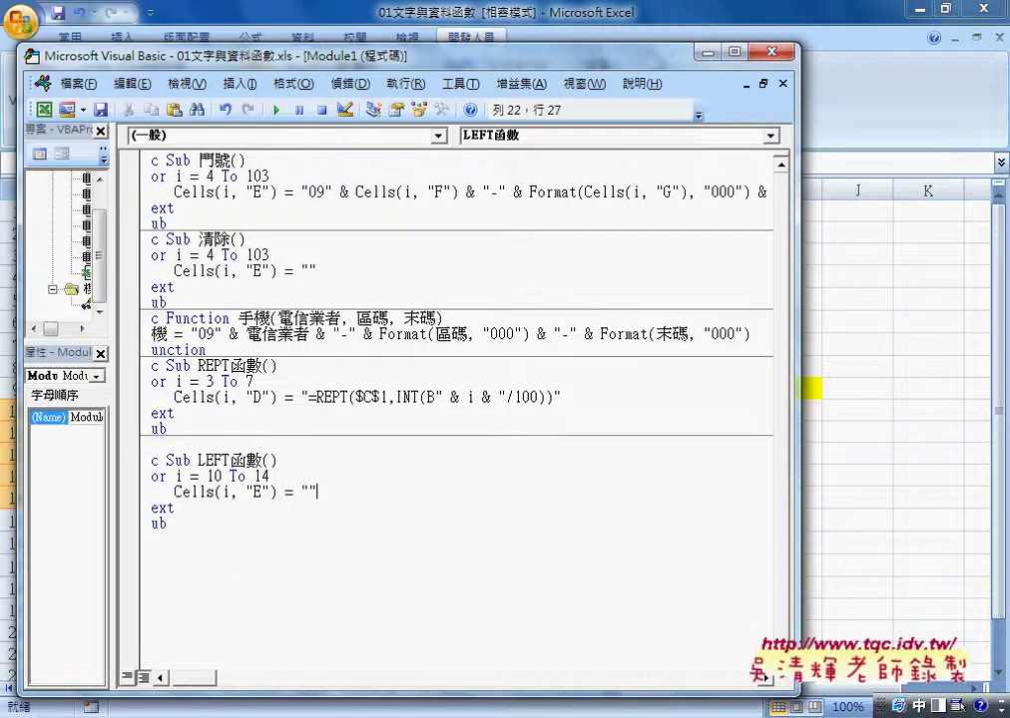
scroll(159, 549, left, 2)
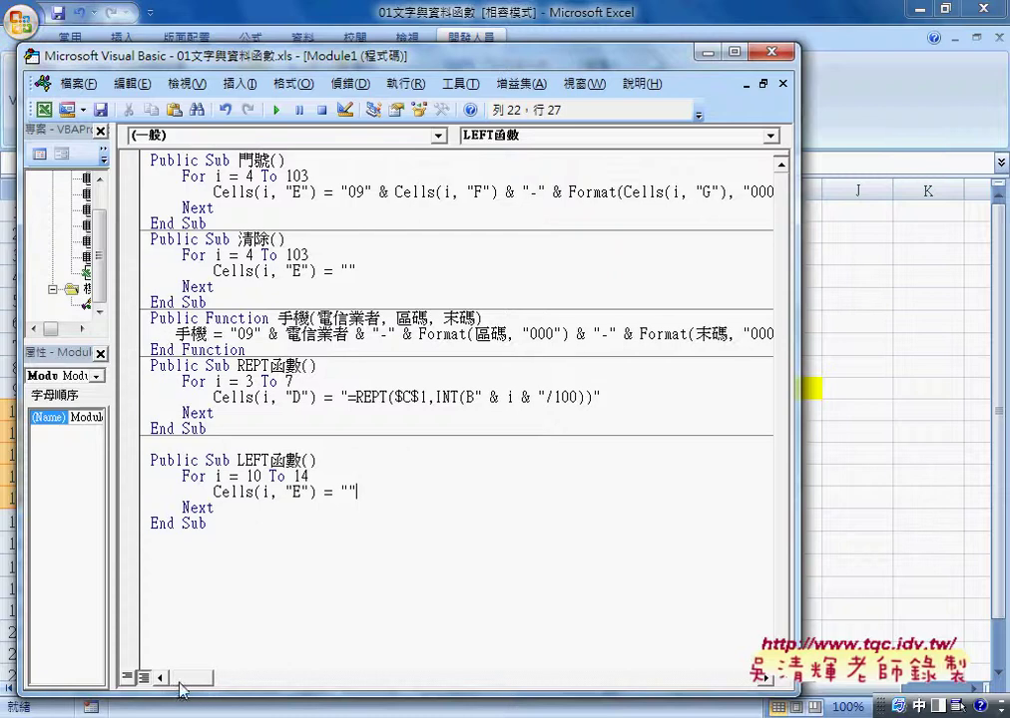
click(349, 492)
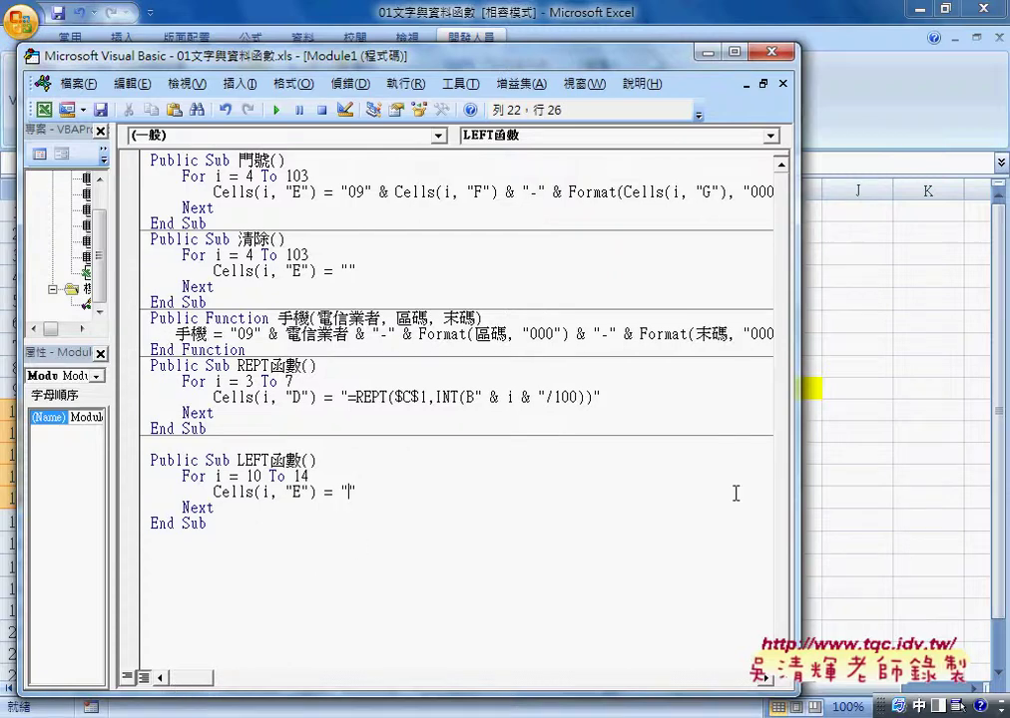
click(838, 513)
click(387, 407)
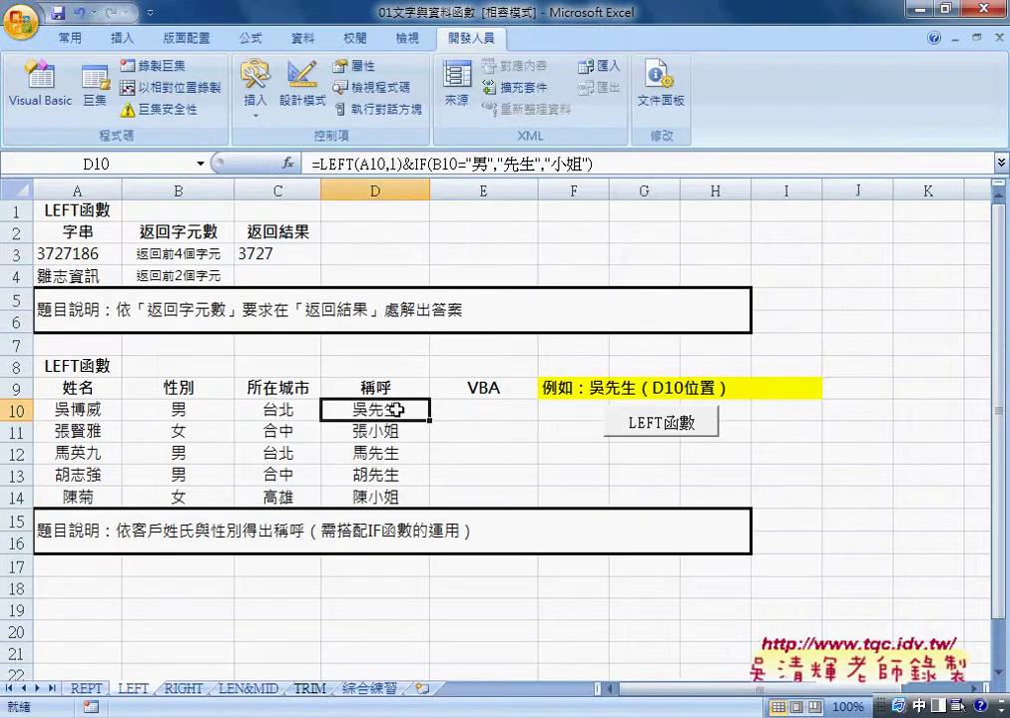
Copy D10's =LEFT(A10,1)&IF(B10="男","先生","小姐") formula text and return to the VBA editor
drag(596, 163, 462, 163)
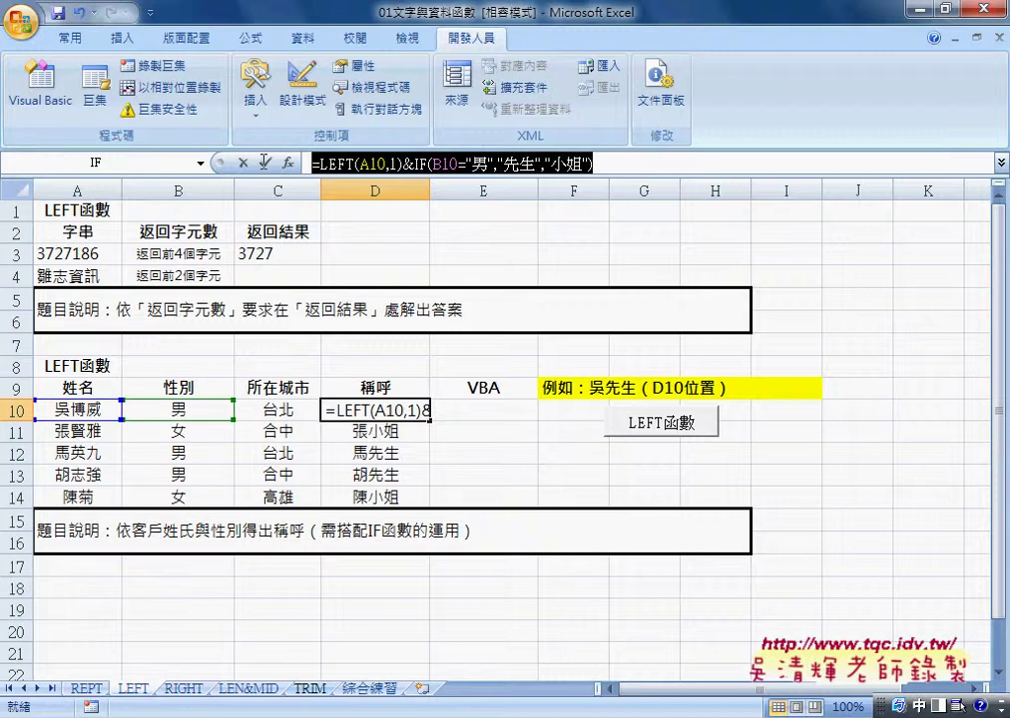
right_click(386, 171)
click(409, 203)
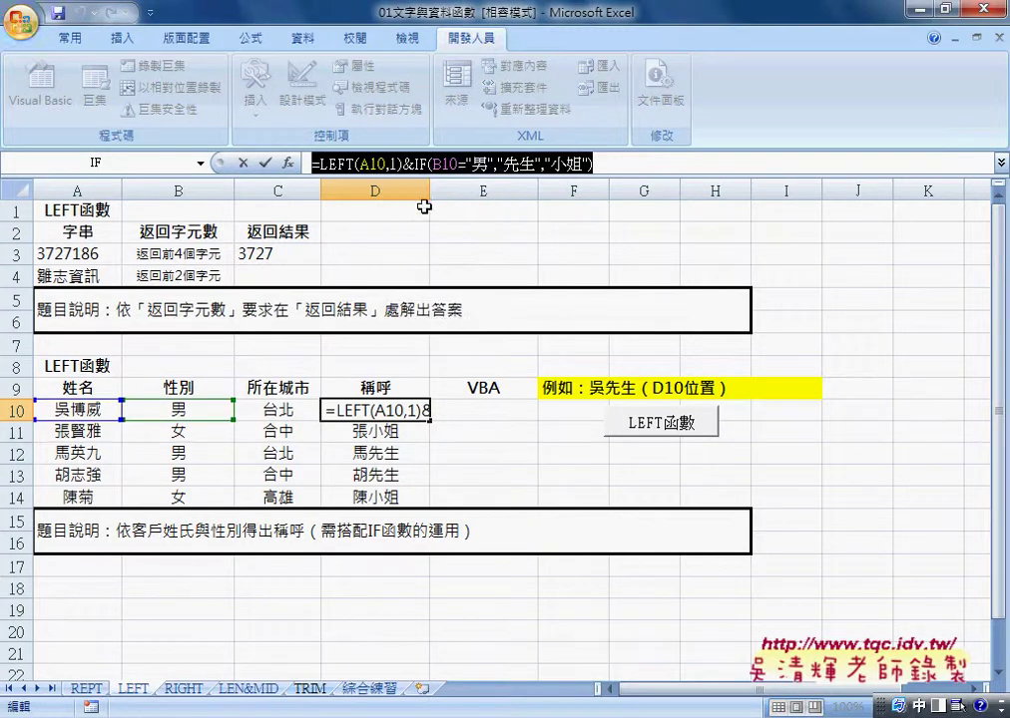
click(241, 164)
mouse_move(443, 707)
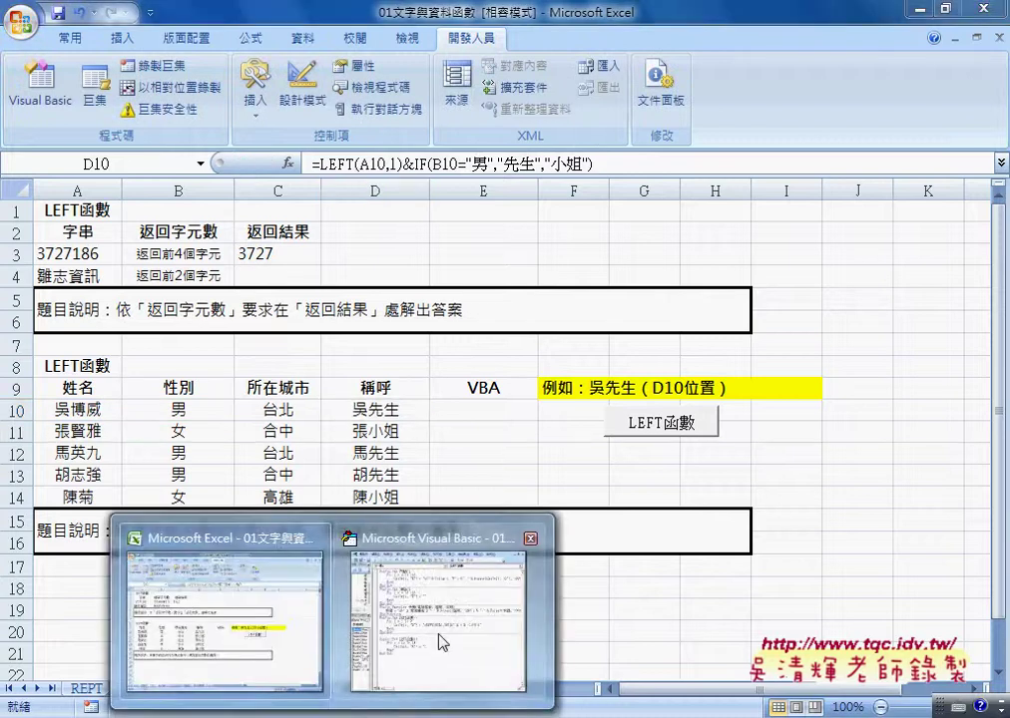
click(442, 644)
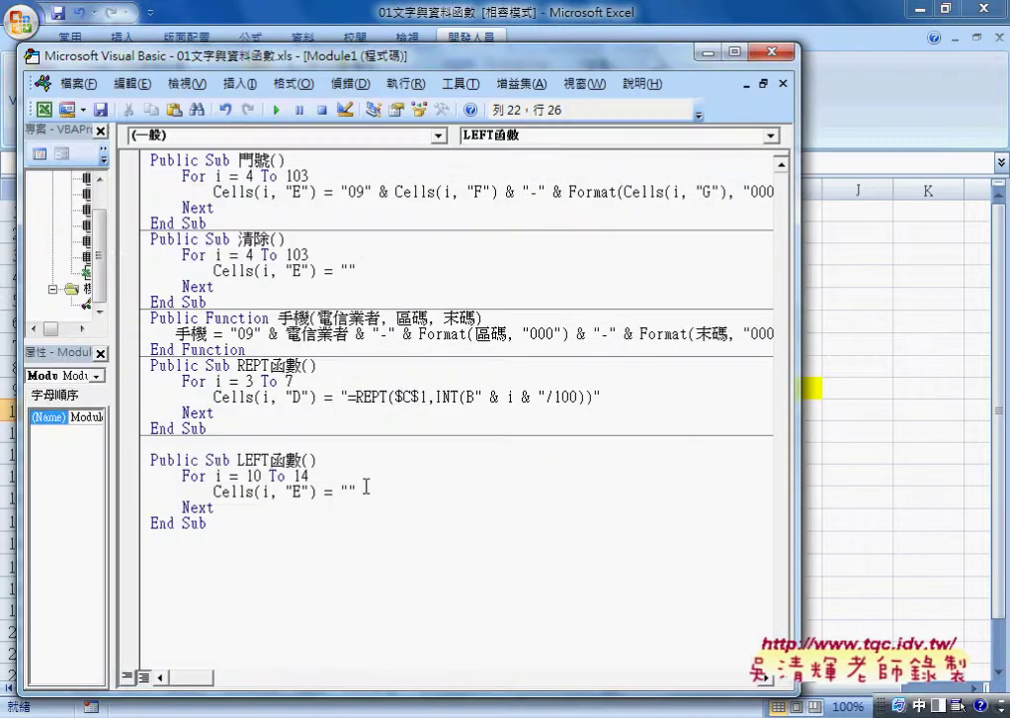
Paste D10's formula between the empty quotes on the Cells line and dismiss the compile error
text(=LEFT(A10,1)&IF(B10="男","先生","小姐"))
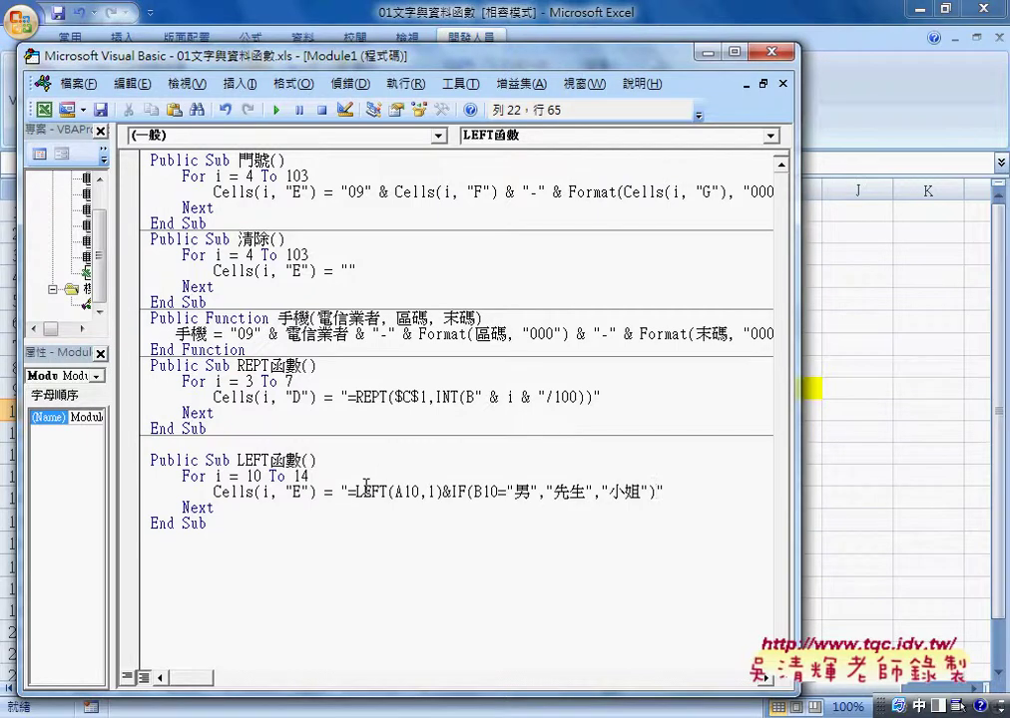
drag(404, 492, 420, 492)
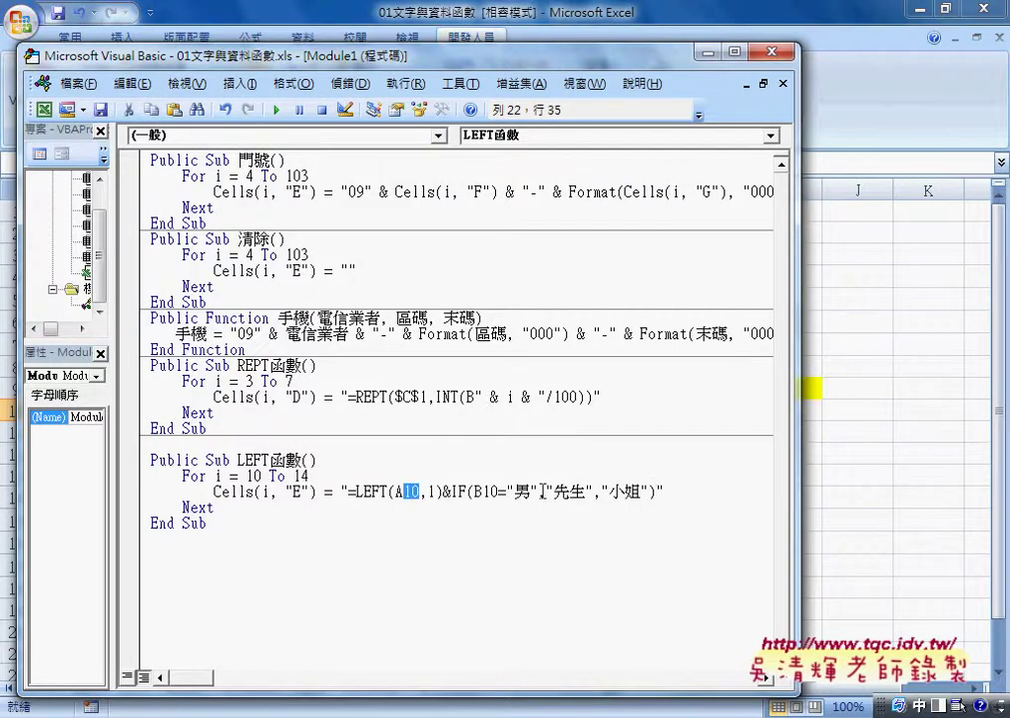
drag(482, 492, 498, 492)
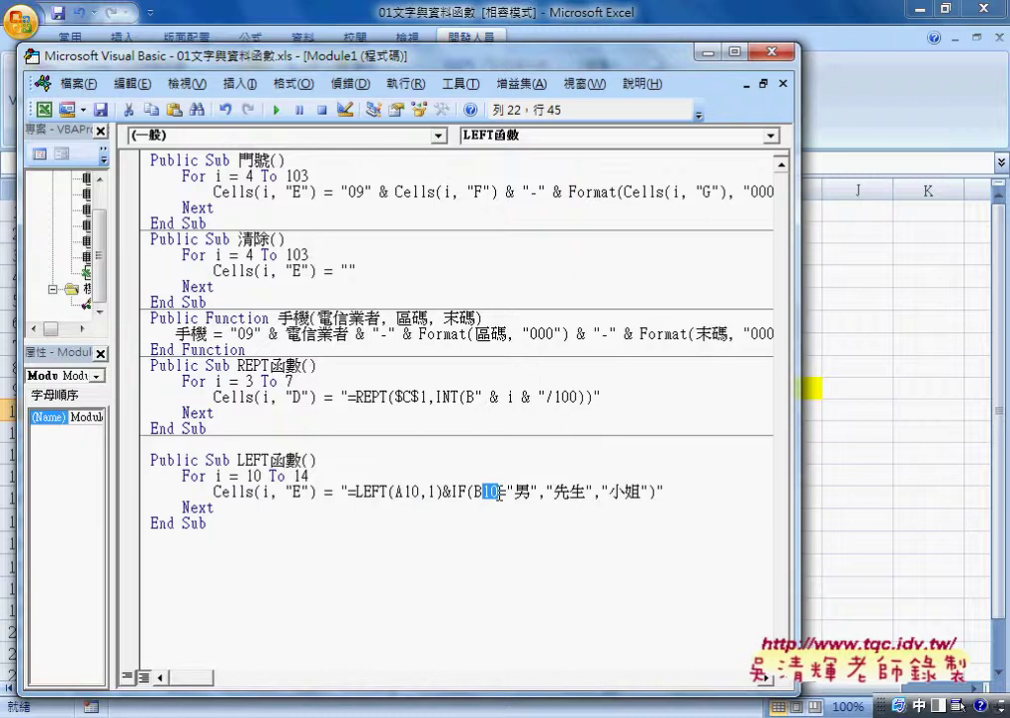
click(379, 311)
click(471, 446)
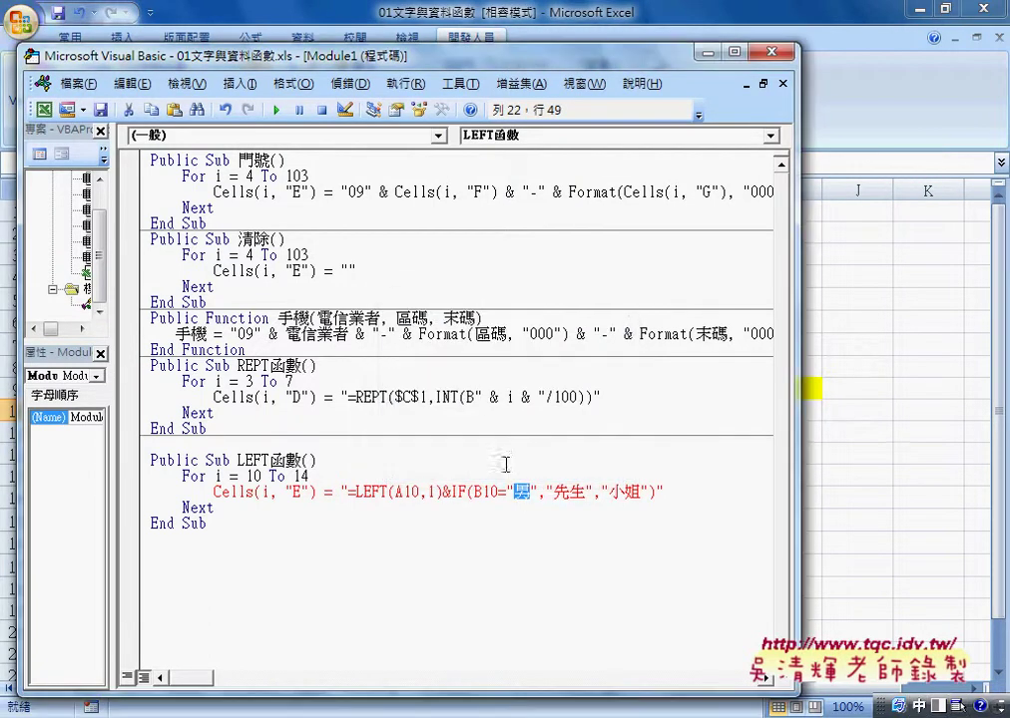
Replace the row 10 in A10 and B10 with " & i & ", widen the window, and recheck the line
drag(474, 397, 544, 399)
key(ctrl+c)
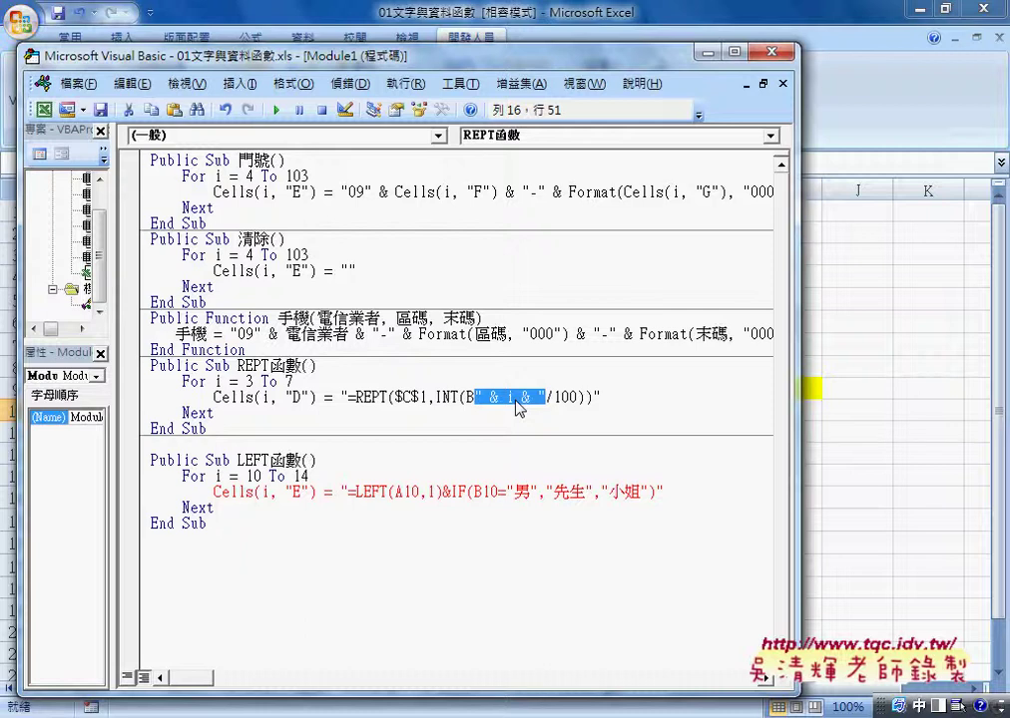
drag(403, 492, 419, 492)
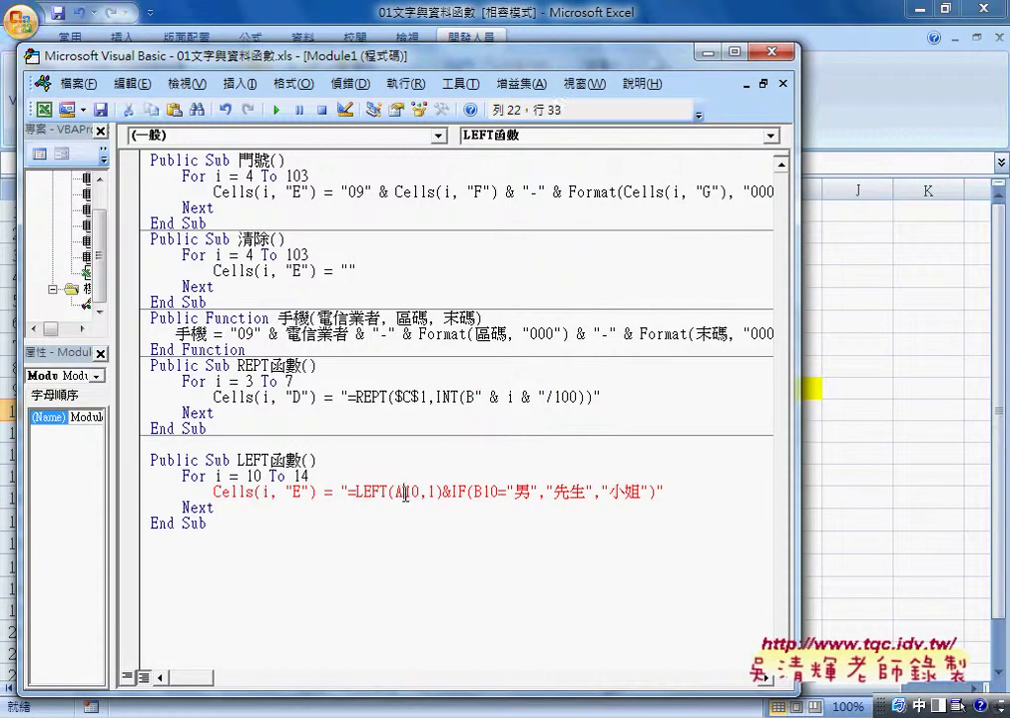
key(ctrl+v)
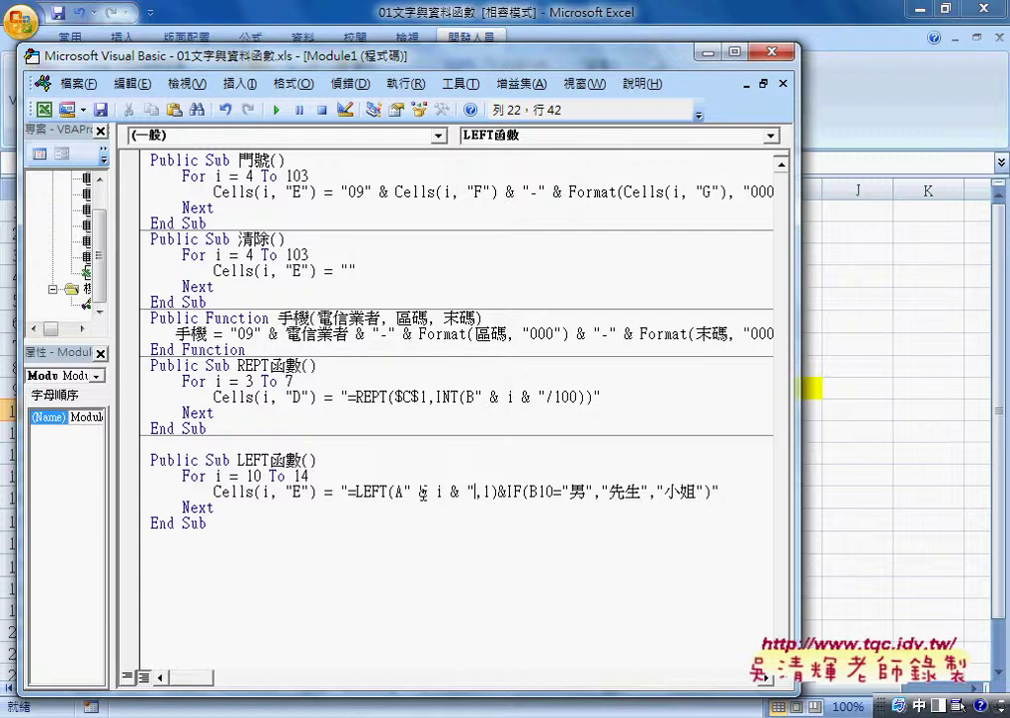
drag(538, 492, 554, 492)
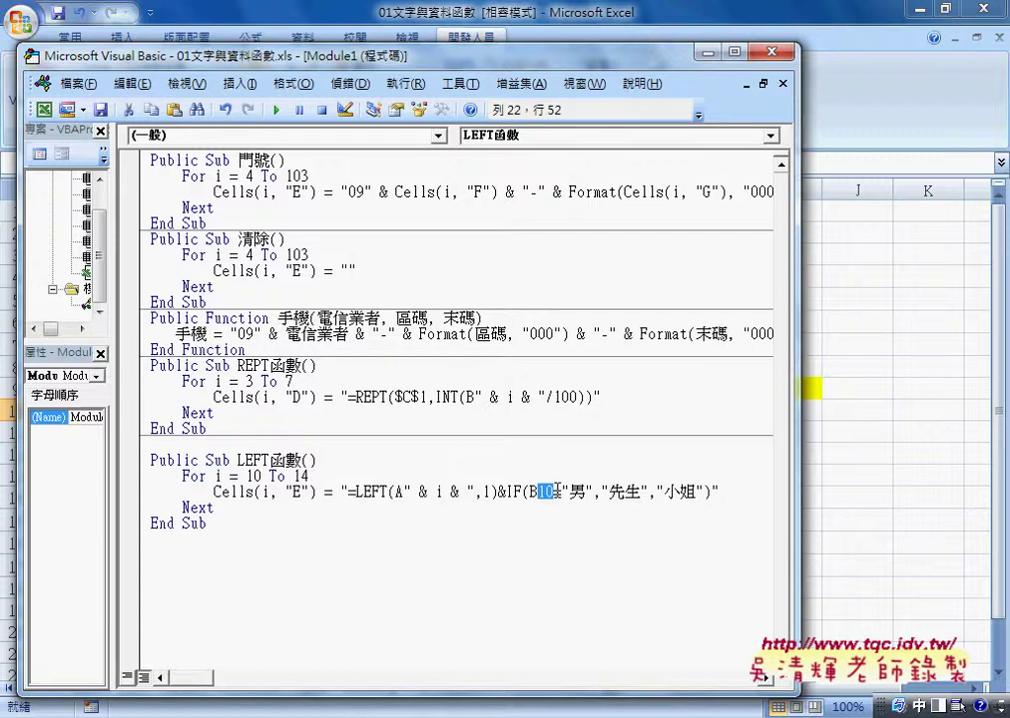
key(ctrl+v)
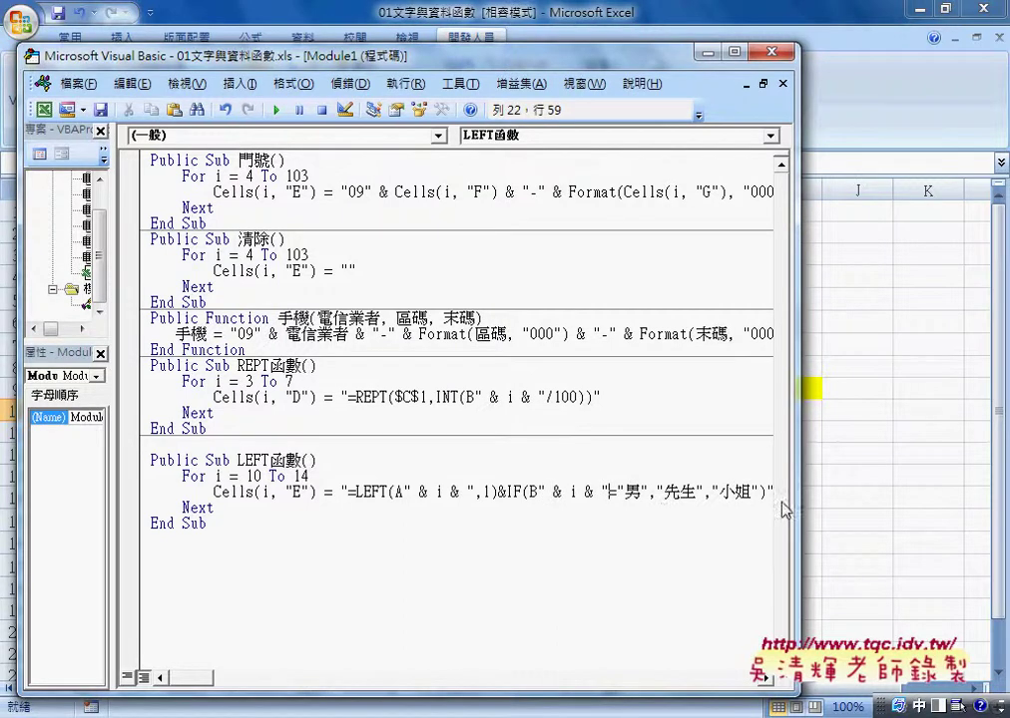
drag(799, 510, 942, 510)
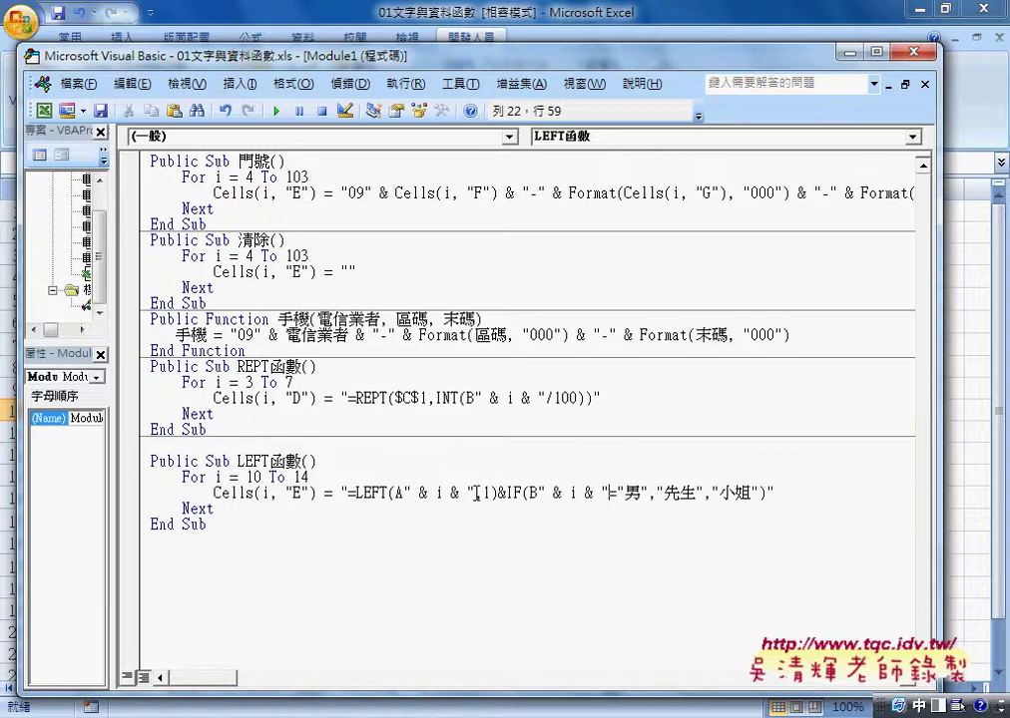
drag(476, 492, 404, 492)
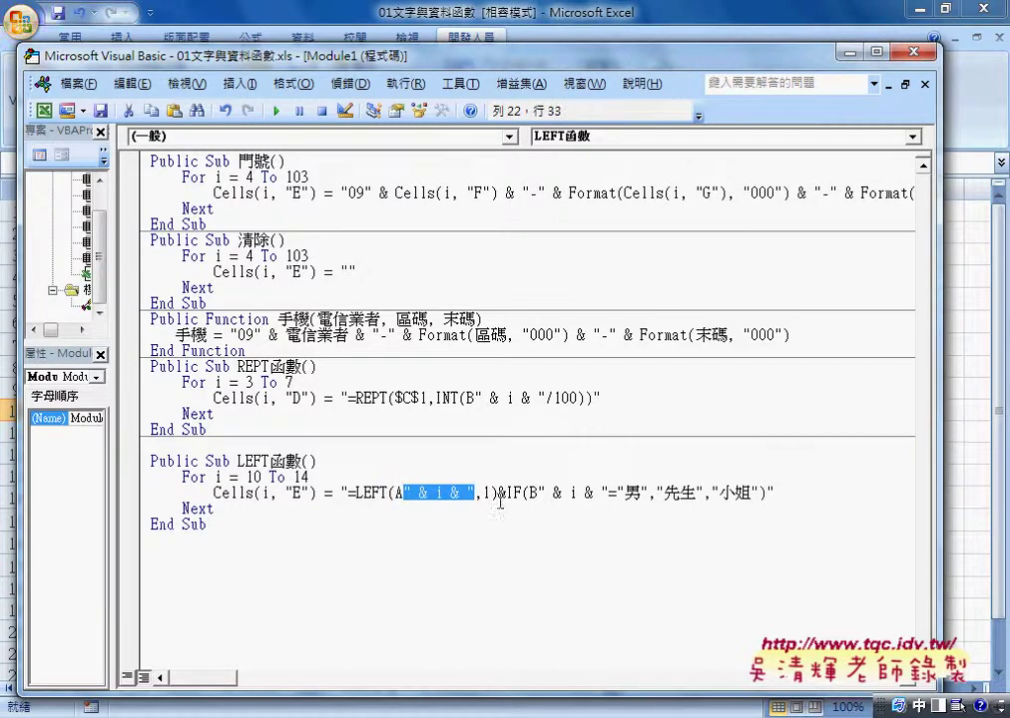
click(428, 569)
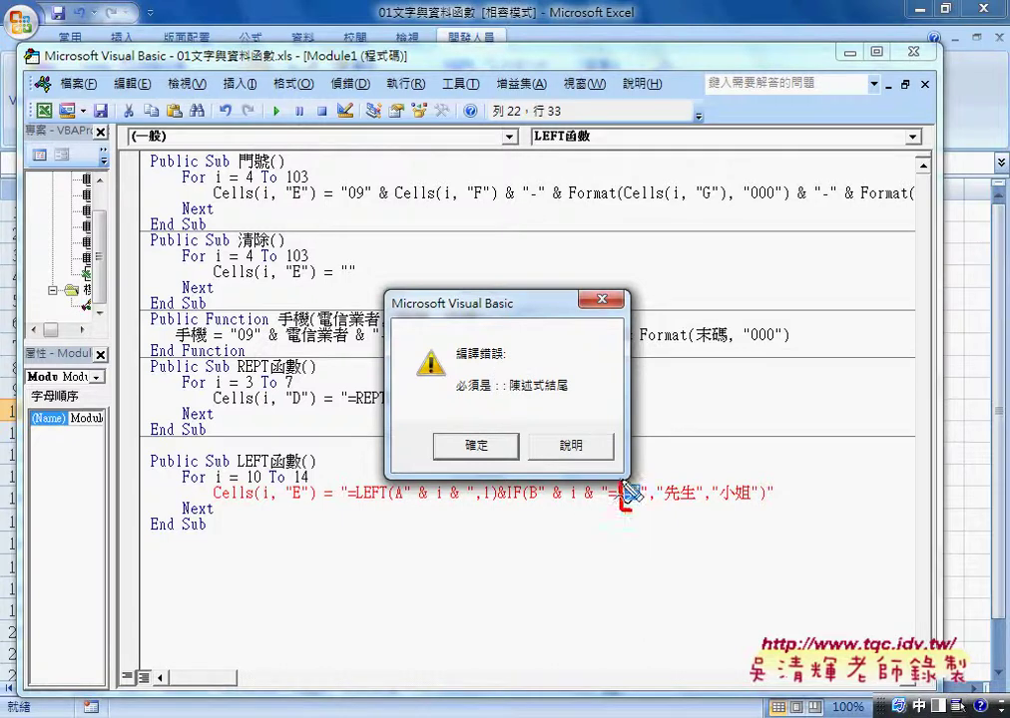
drag(638, 477, 626, 513)
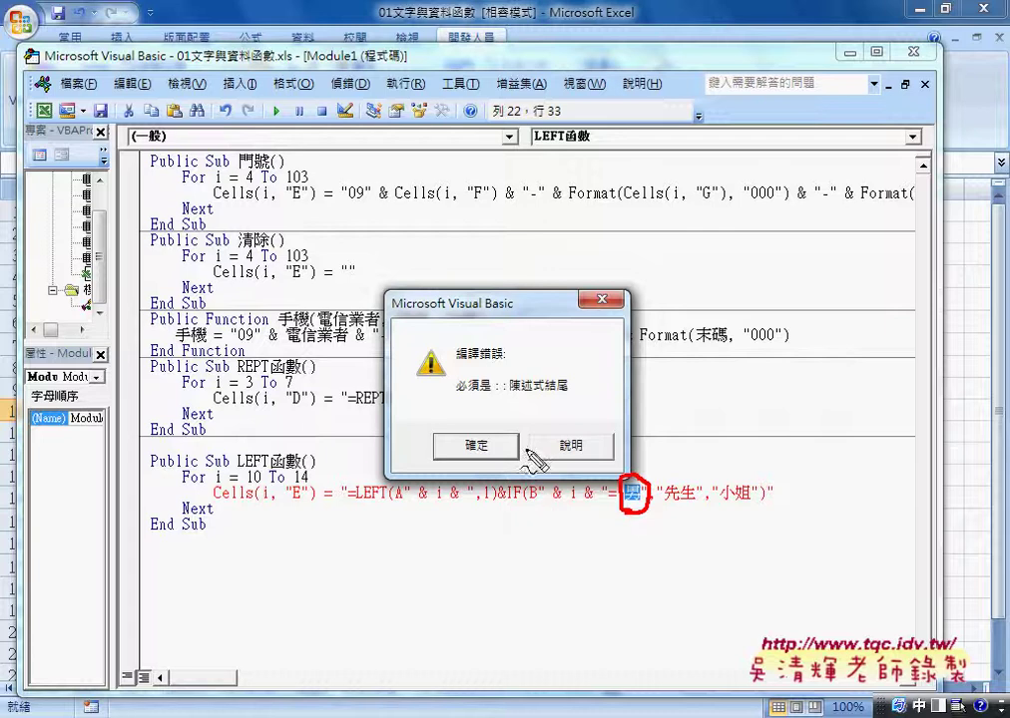
mouse_move(251, 413)
mouse_down()
mouse_move(329, 471)
mouse_move(341, 458)
mouse_up()
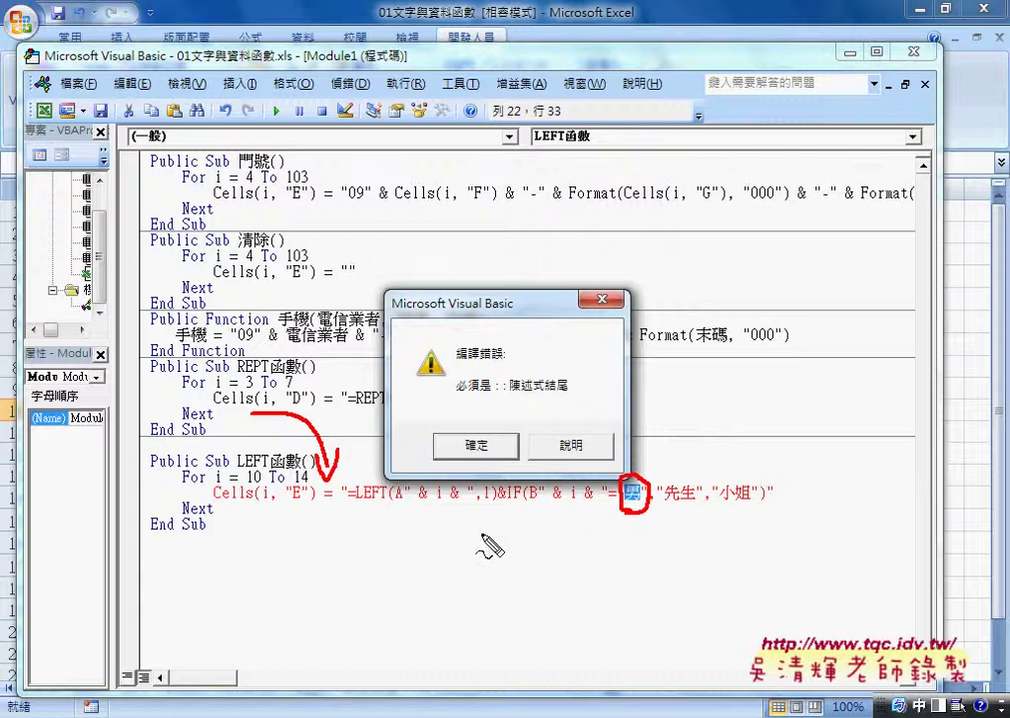
drag(395, 505, 487, 505)
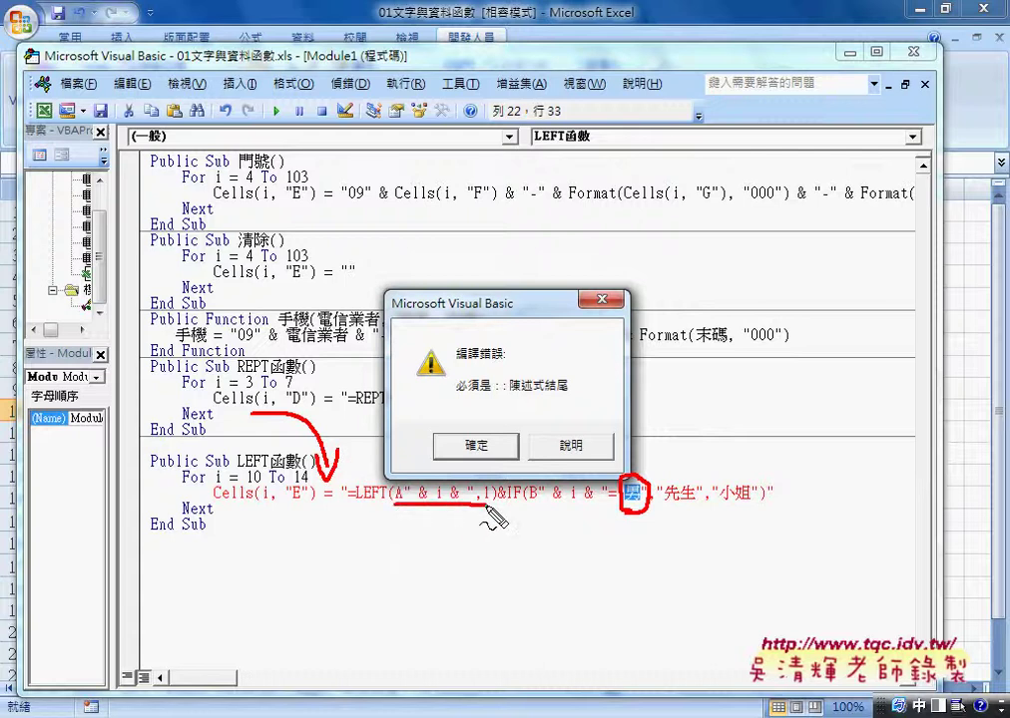
mouse_move(375, 517)
mouse_down()
mouse_move(371, 529)
mouse_move(395, 531)
mouse_up()
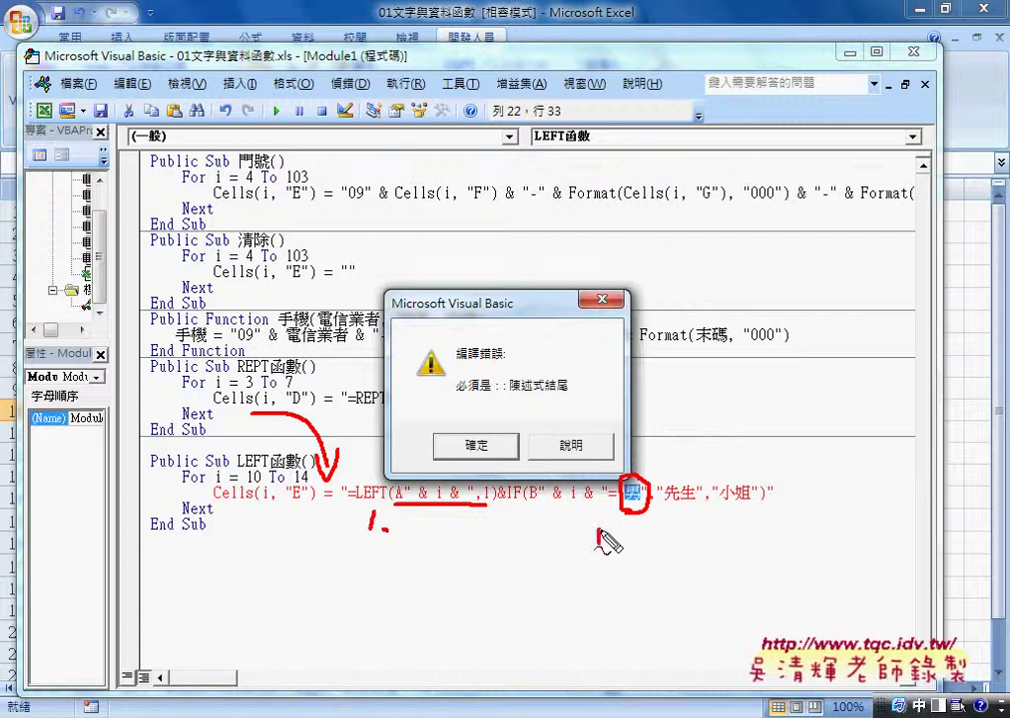
drag(598, 531, 603, 545)
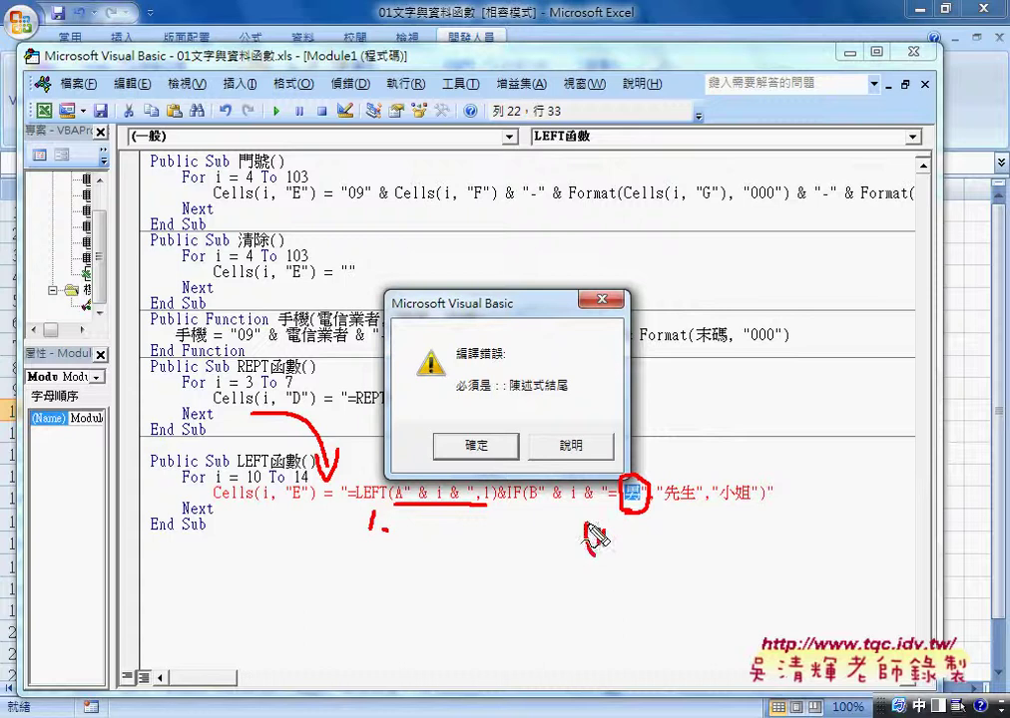
drag(599, 517, 611, 551)
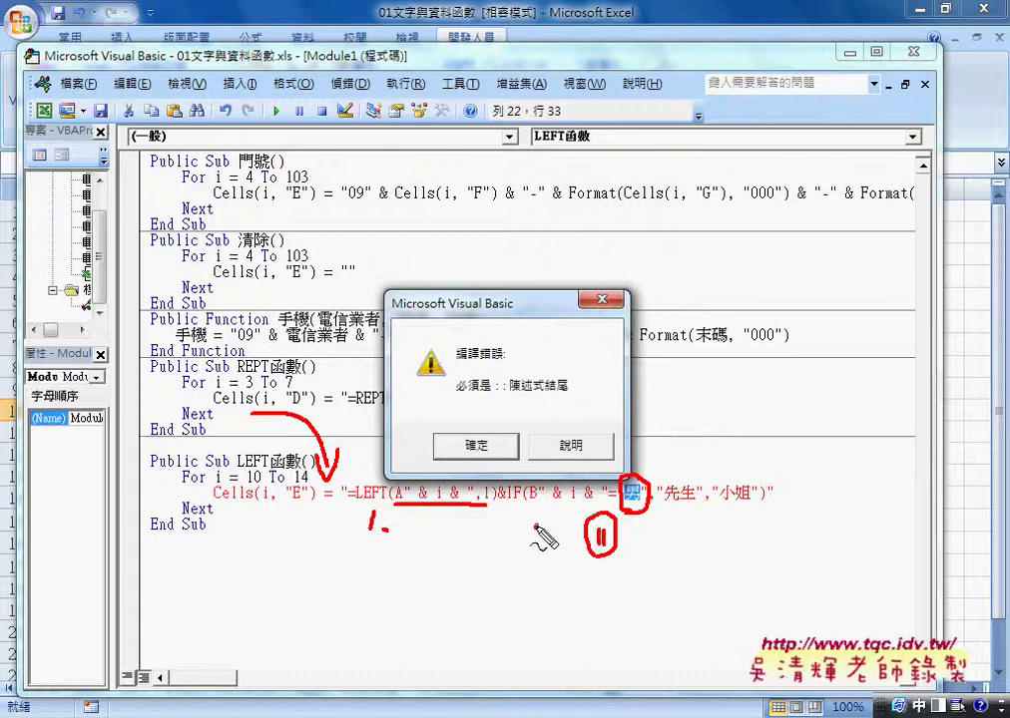
drag(540, 525, 568, 548)
click(576, 544)
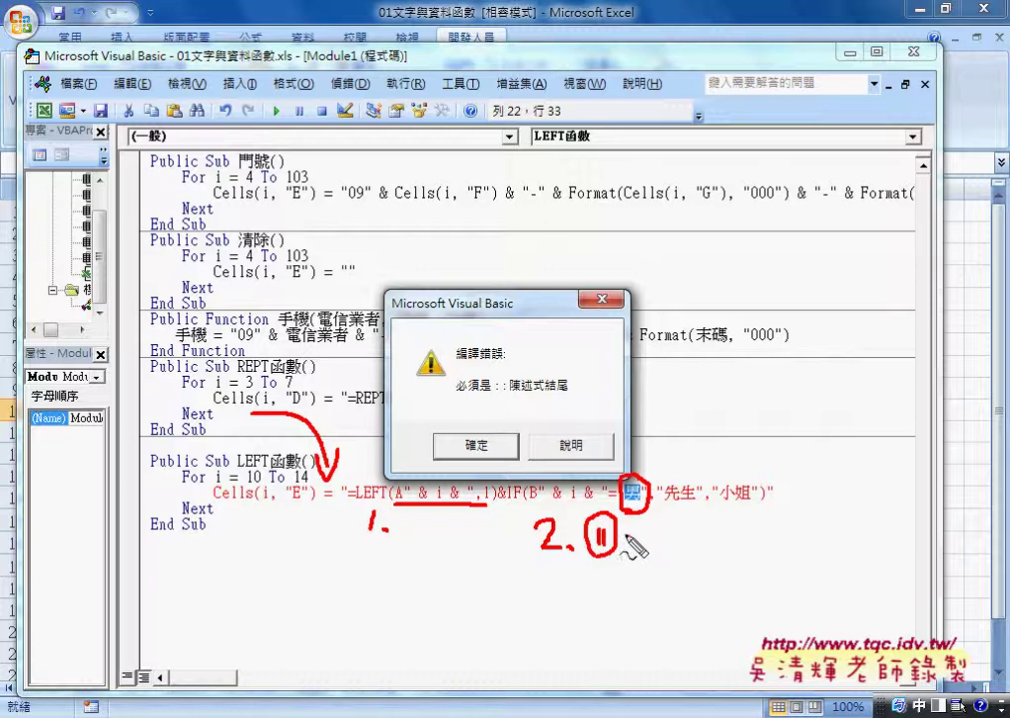
mouse_move(630, 540)
mouse_down()
mouse_move(663, 539)
mouse_move(651, 549)
mouse_move(705, 536)
mouse_up()
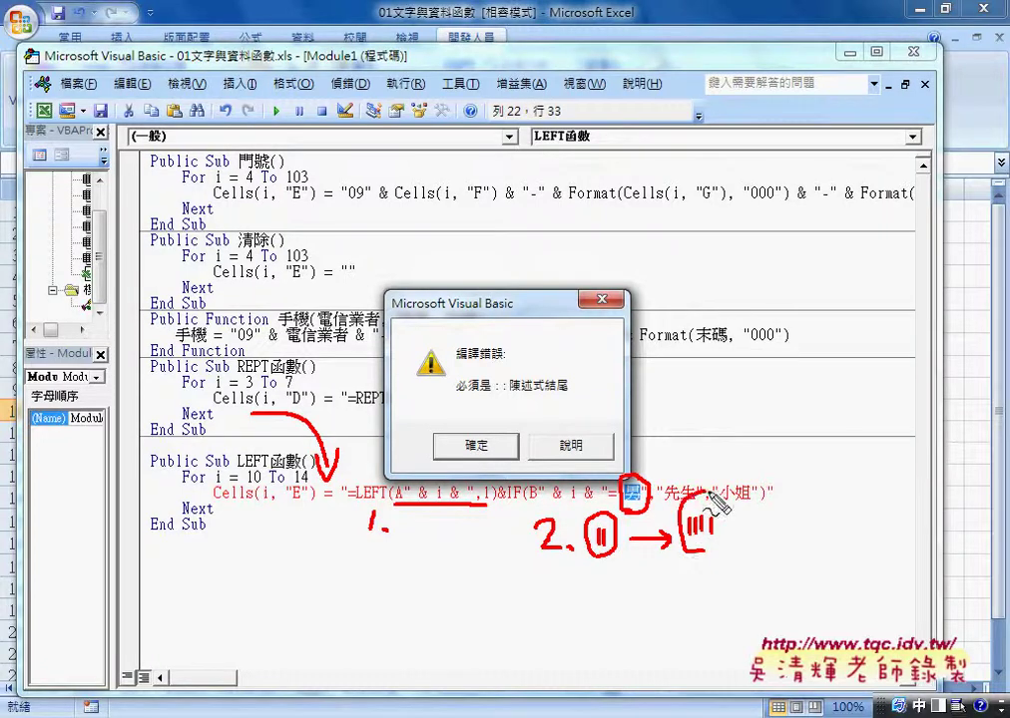
drag(688, 547, 708, 551)
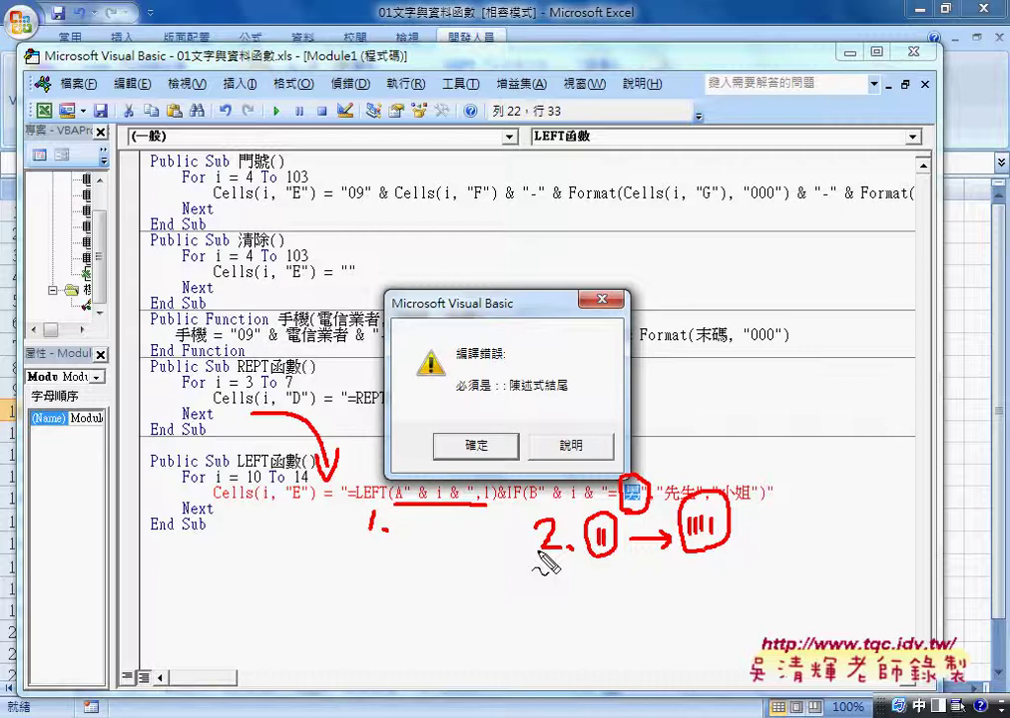
key(Escape)
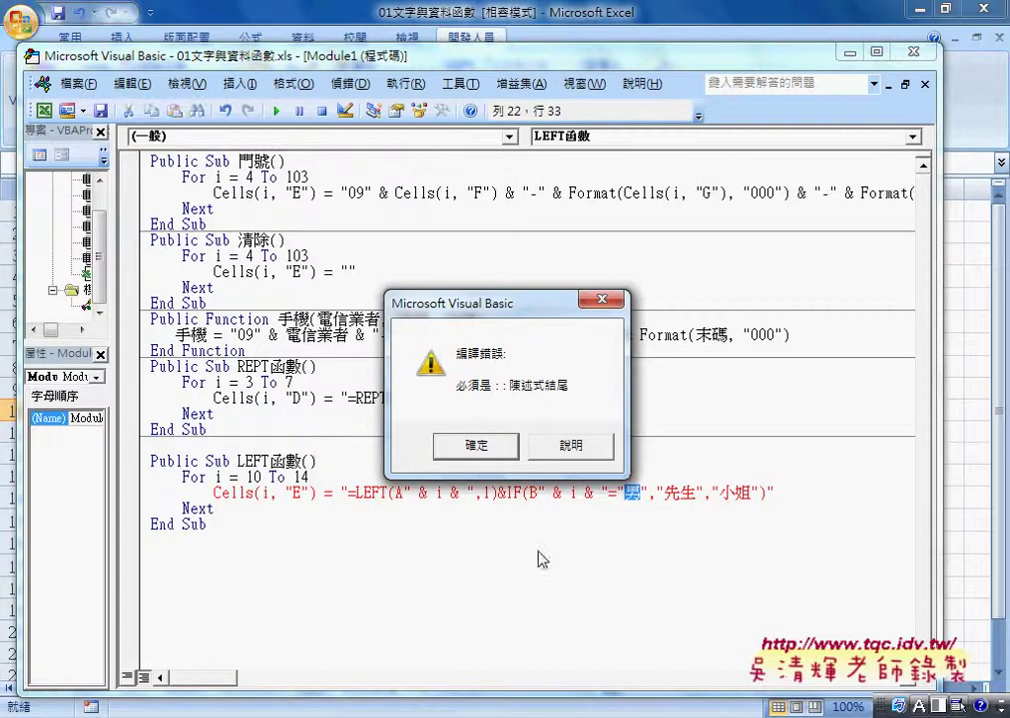
Dismiss the compile error and double the quotes around 男 in the LEFT函數 formula
click(477, 449)
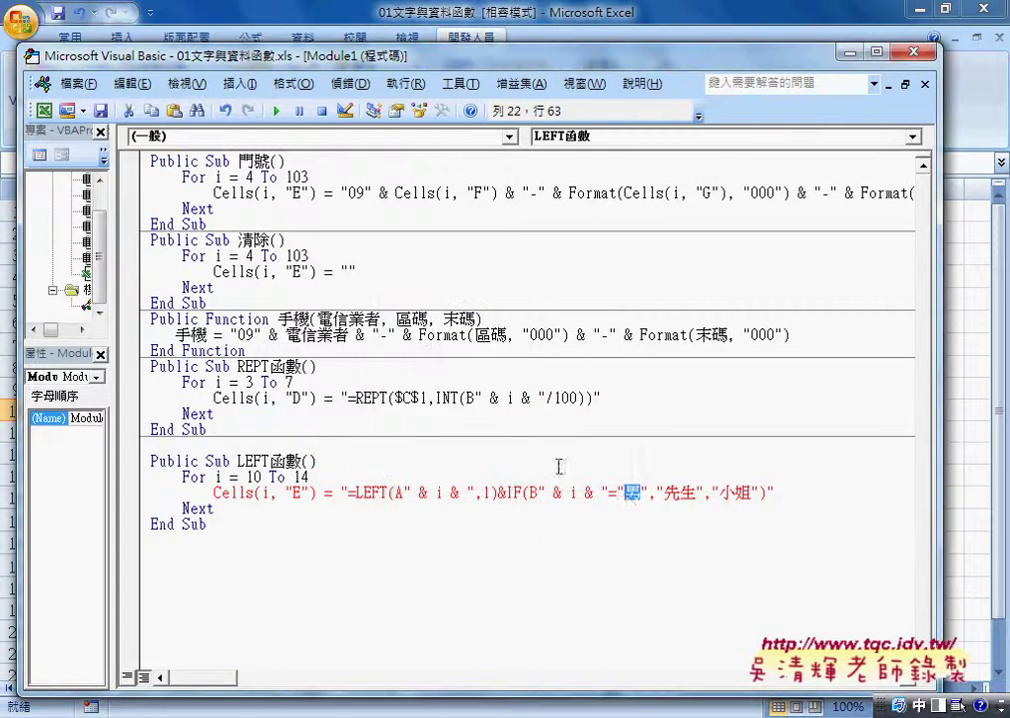
click(618, 493)
key(shift+Right)
key(shift+Right)
key(shift+Right)
key(shift+Right)
key(shift+Right)
key(shift+Right)
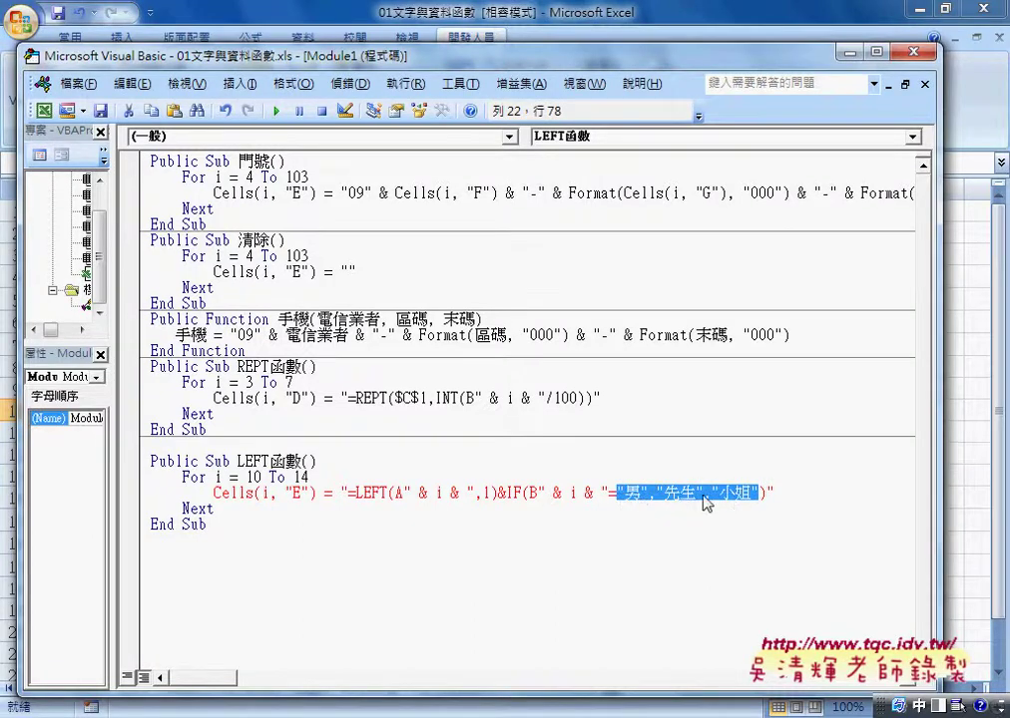
click(622, 493)
text("")
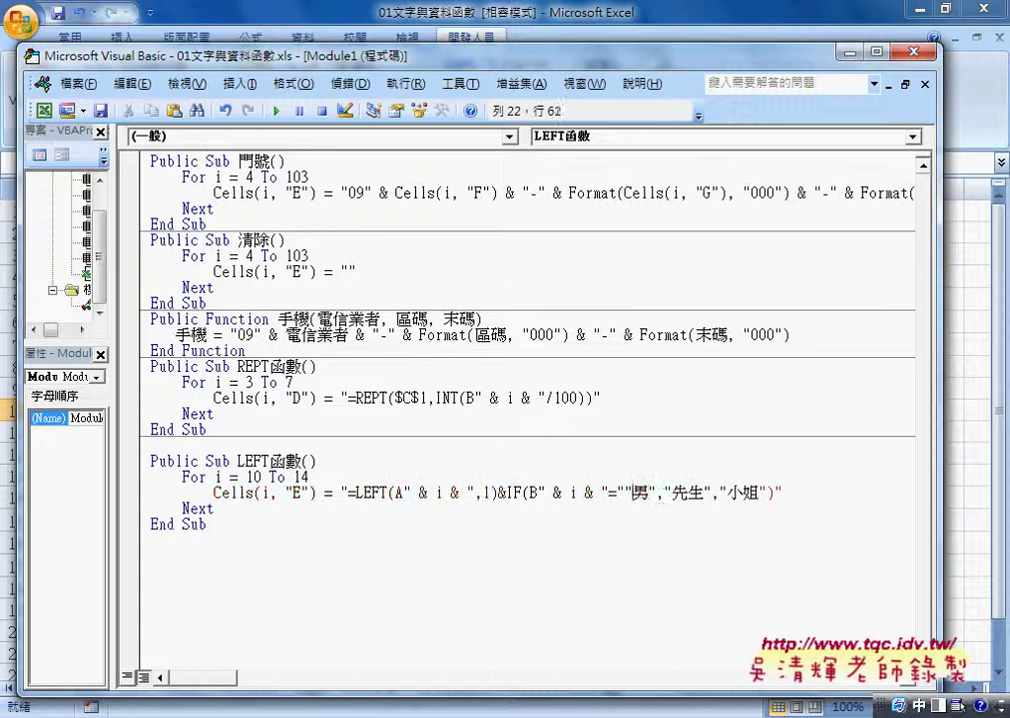
key(Right)
text(")
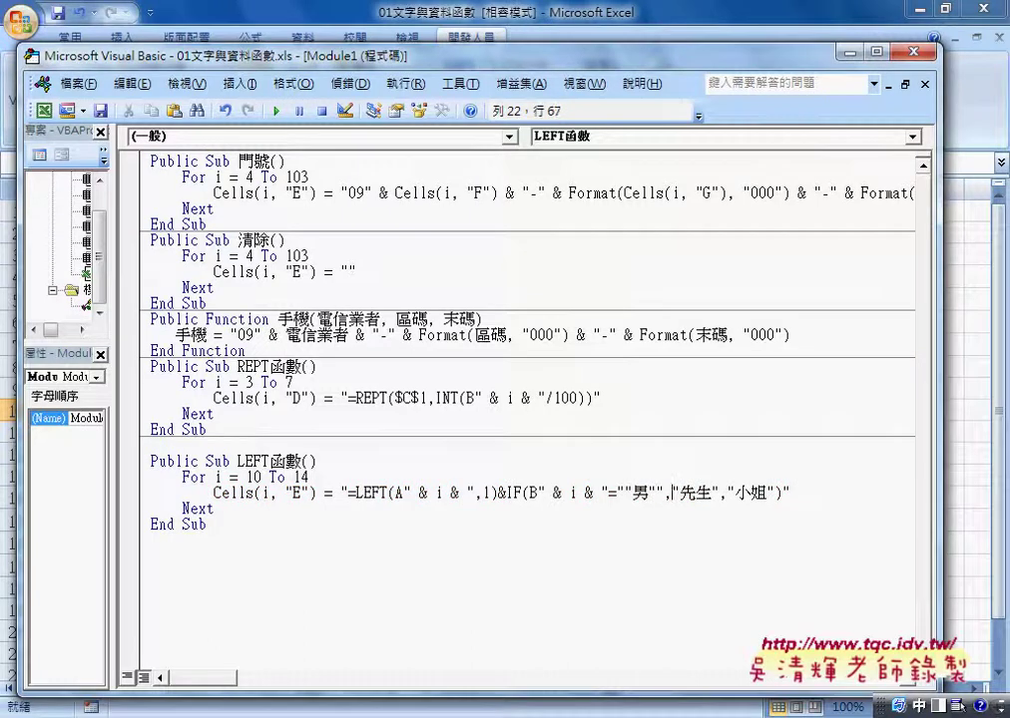
Double the quotes around 先生 and 小姐 in the same formula line
key(Right)
key(Right)
text(")
key(Right)
key(Right)
key(Right)
key(Right)
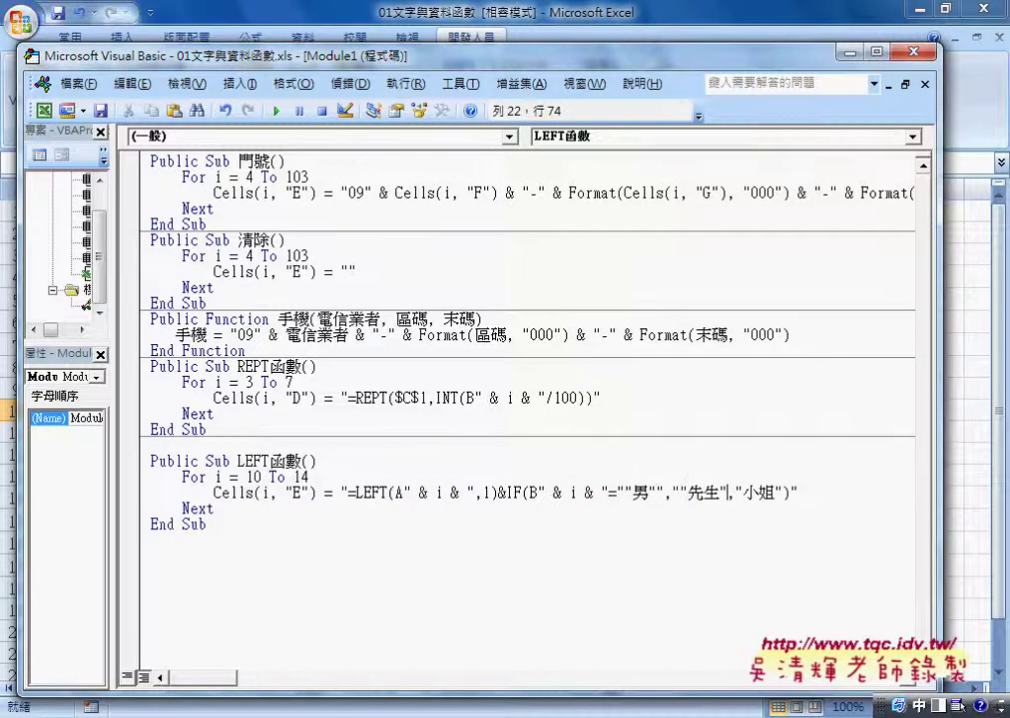
text(")
key(Right)
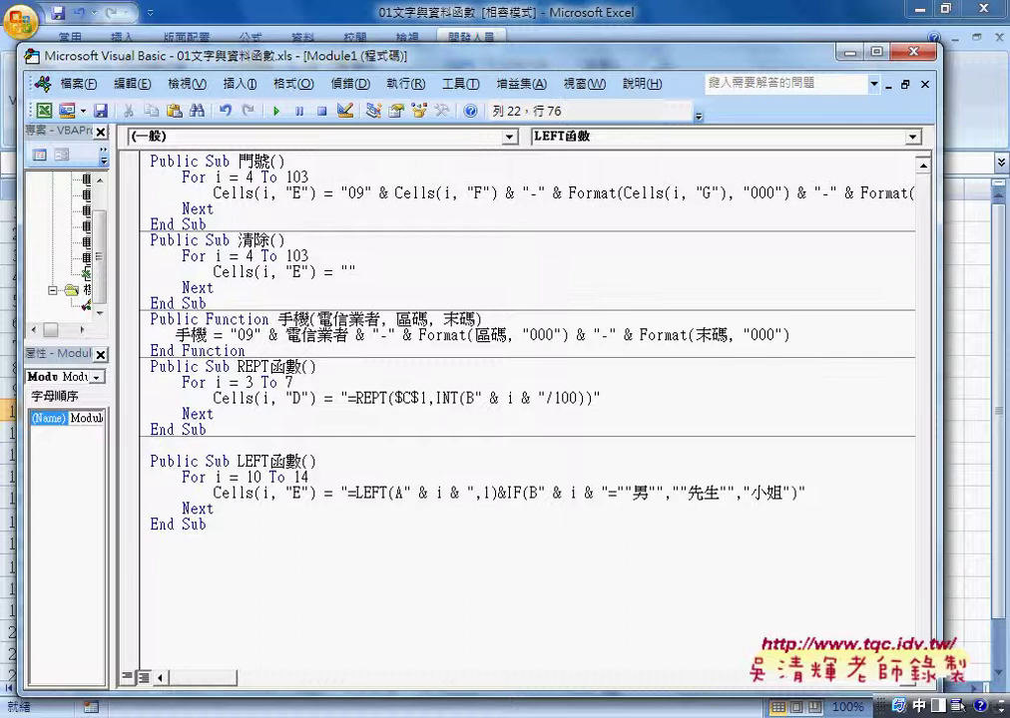
key(Right)
text(")
key(Right)
key(Right)
key(Right)
text(")
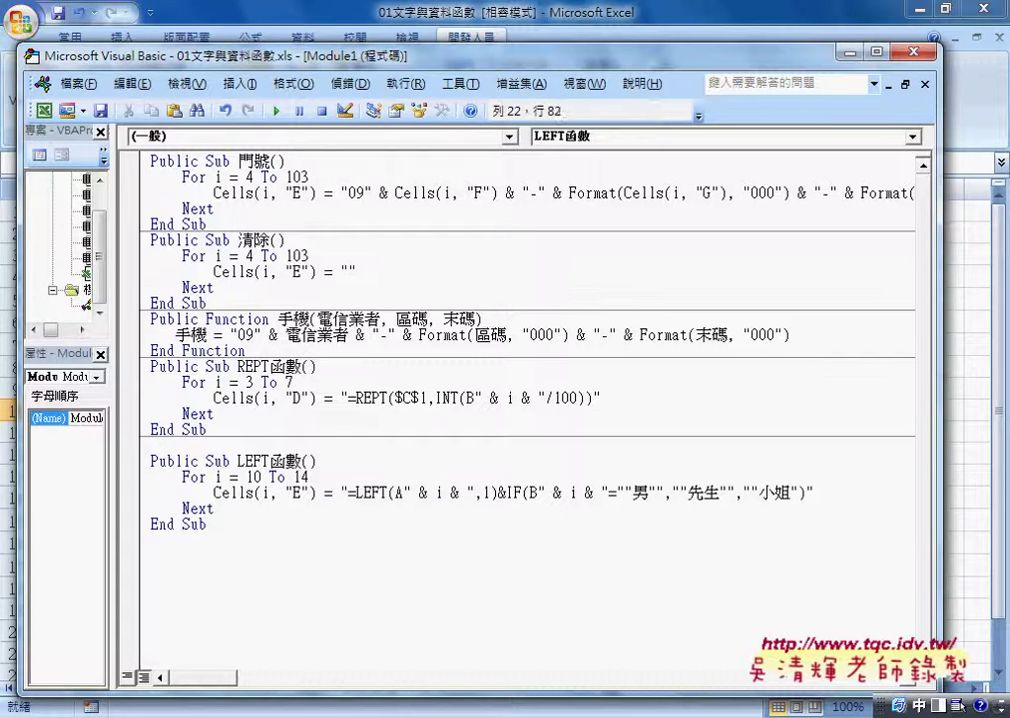
key(Right)
click(816, 493)
Review the finished line's i row references and doubled-quote IF arguments
drag(349, 492, 817, 489)
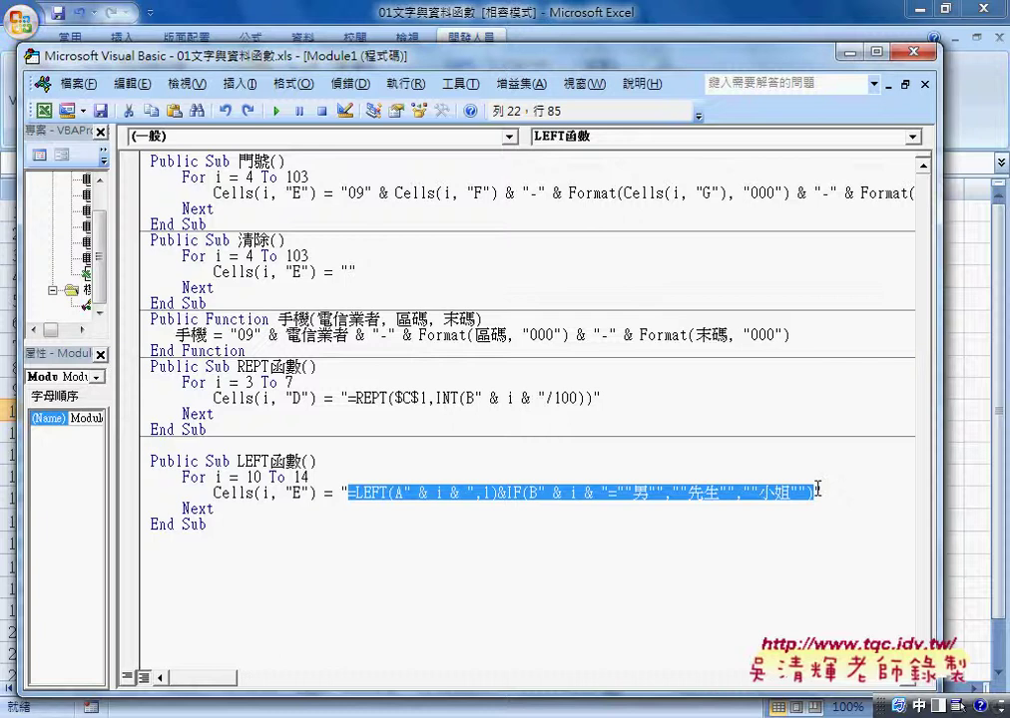
click(403, 491)
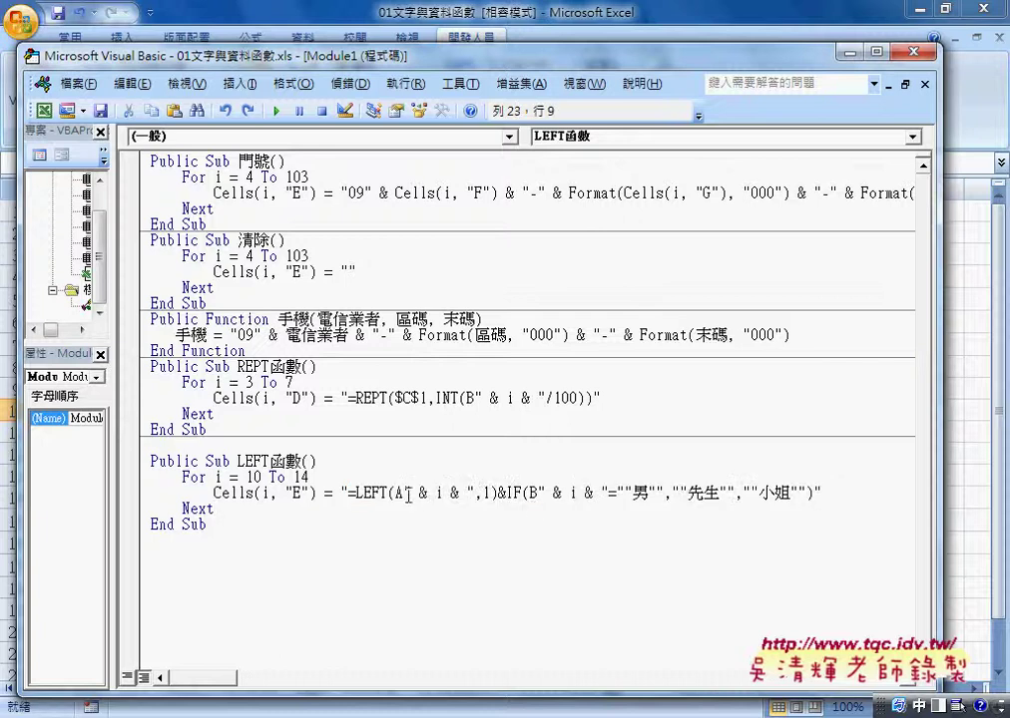
drag(403, 492, 473, 494)
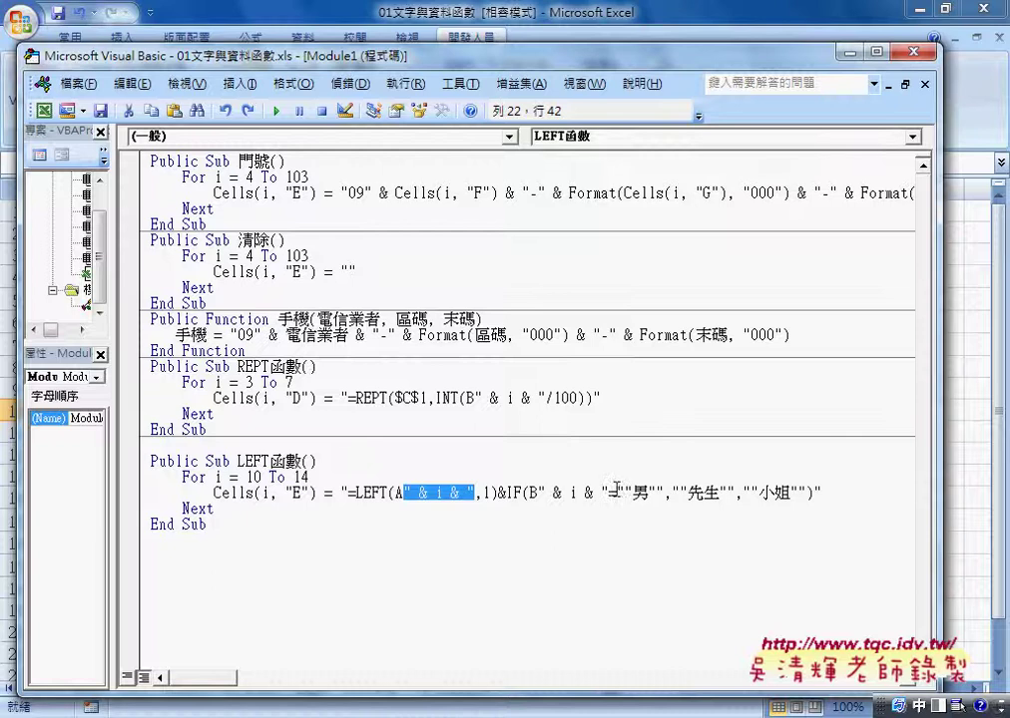
drag(617, 492, 804, 493)
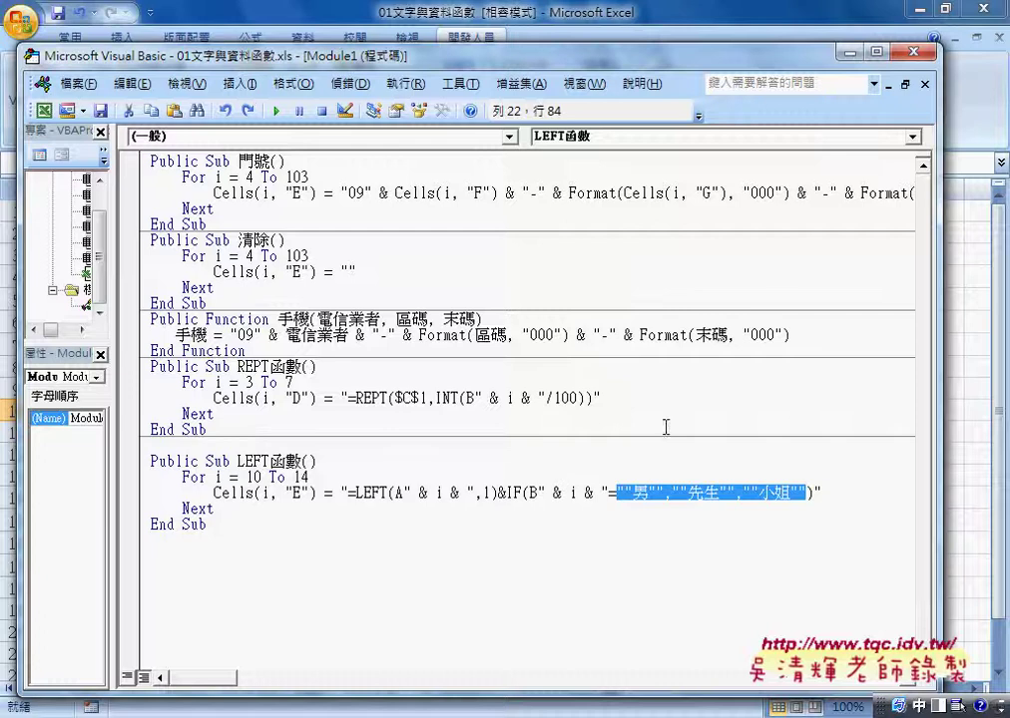
Leave the VBA editor and run the LEFT函數 button on the LEFT sheet to fill E10:E14 with salutations
click(921, 57)
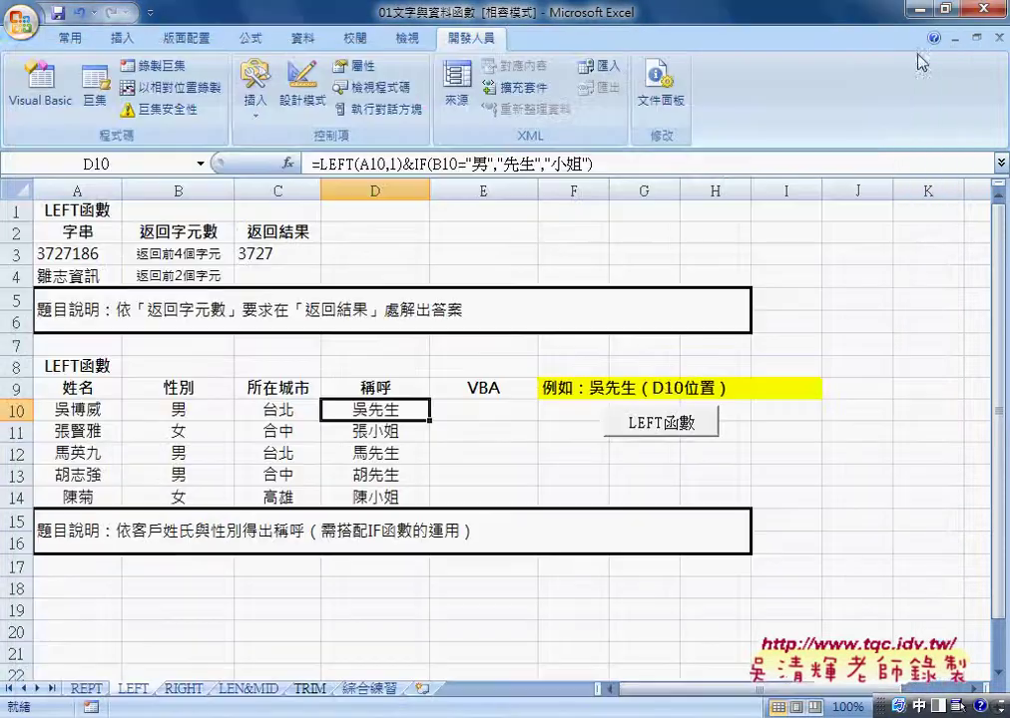
click(264, 100)
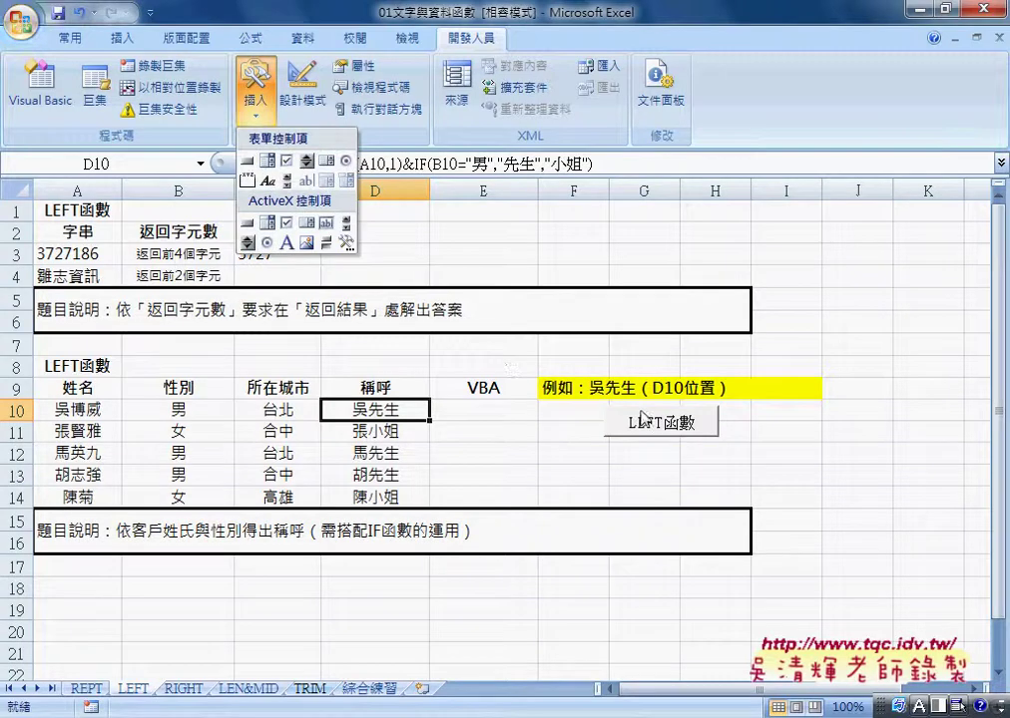
click(698, 465)
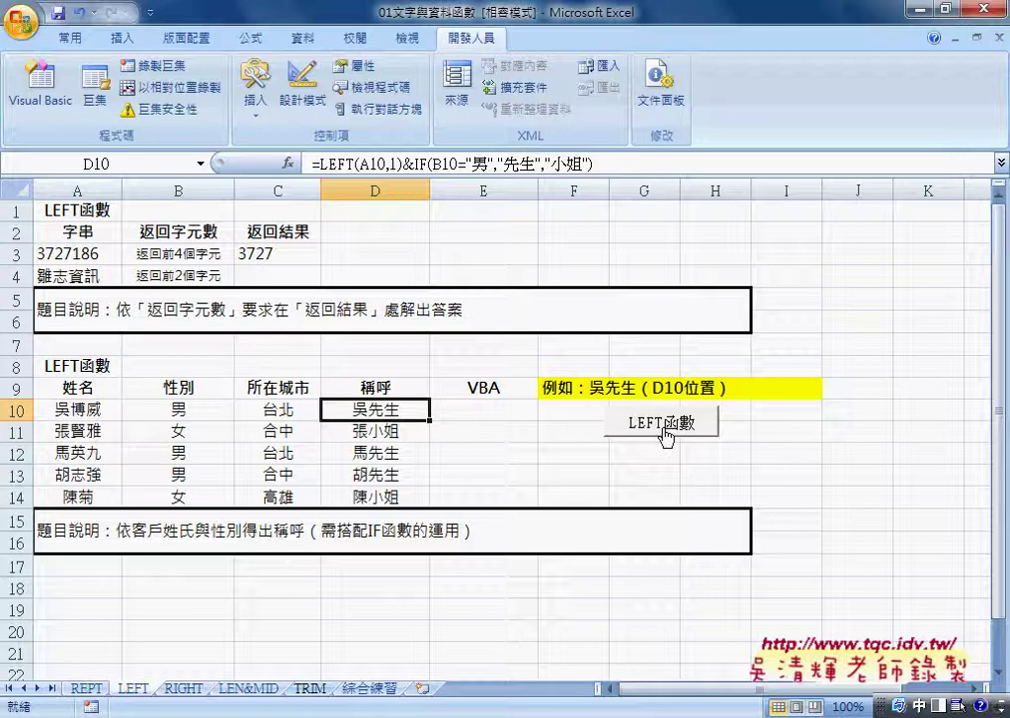
click(663, 434)
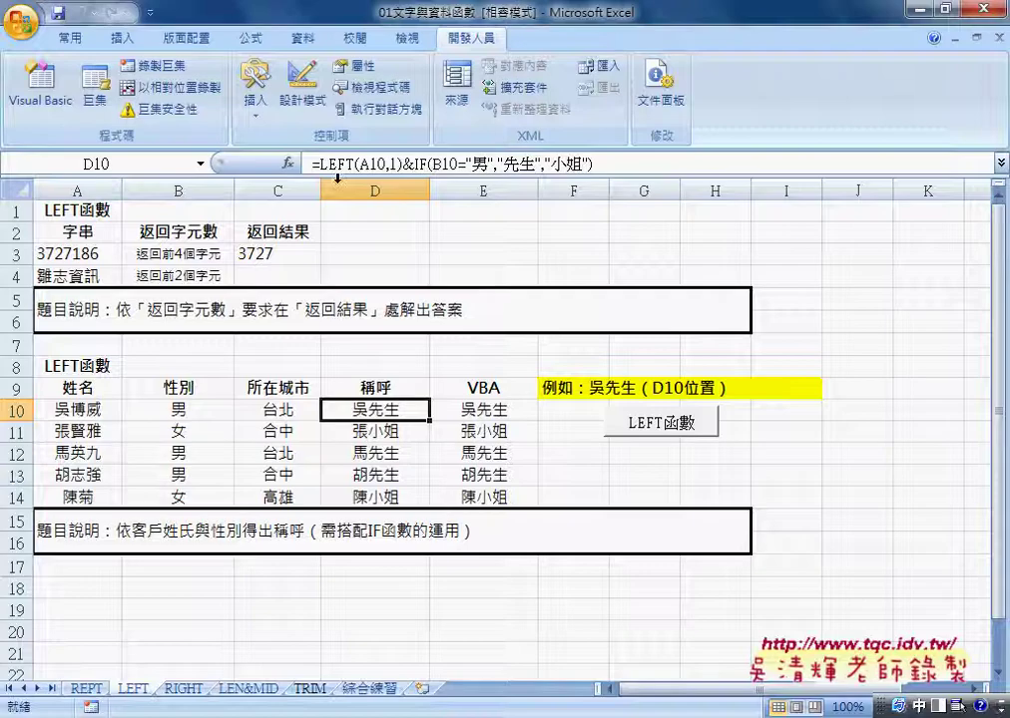
Copy the entire LEFT函數 Sub from the Visual Basic editor
click(40, 88)
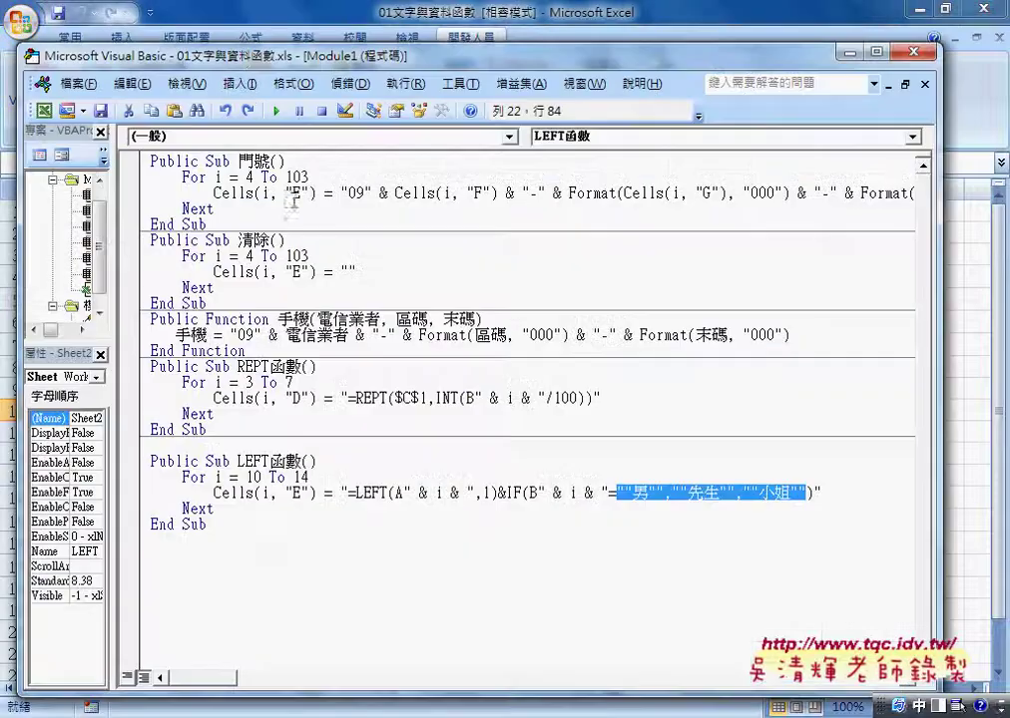
drag(207, 525, 140, 461)
key(ctrl+c)
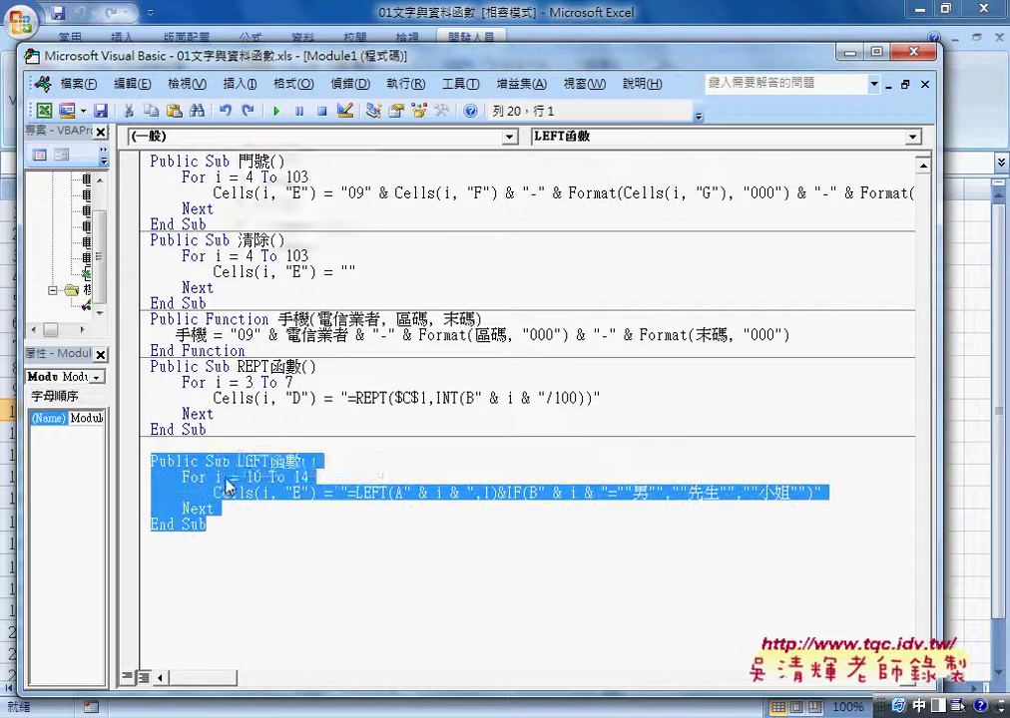
right_click(227, 148)
click(315, 185)
Paste the LEFT函數 code into the index.html Google Doc below the REPT函數 routine's End Sub
click(334, 589)
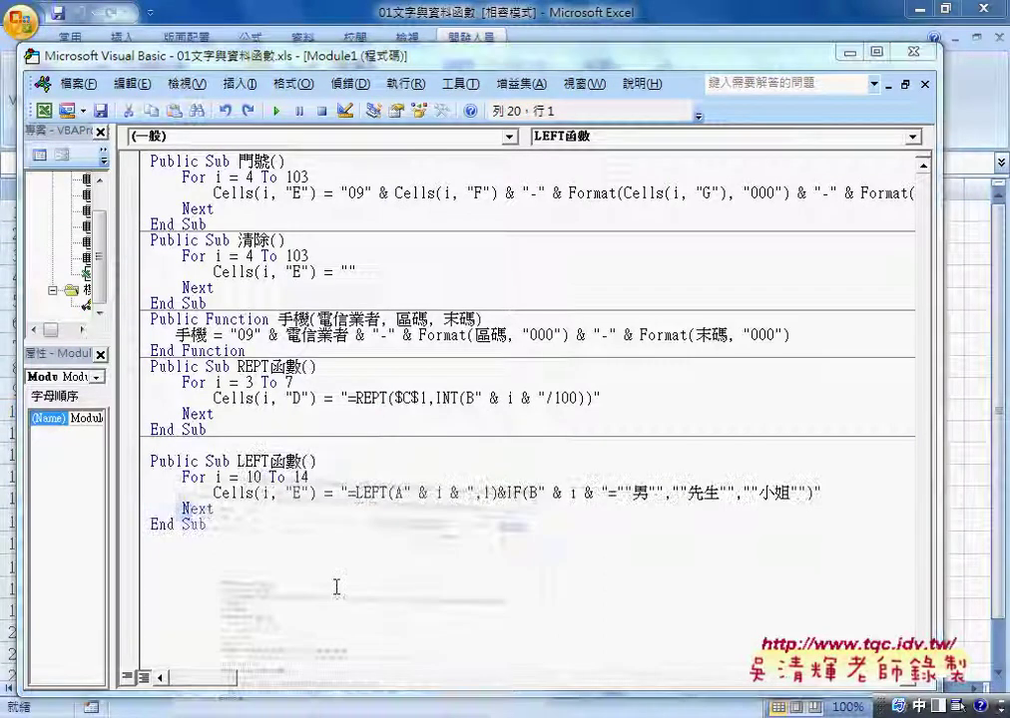
key(alt+Tab)
scroll(216, 674, down, 2)
click(177, 498)
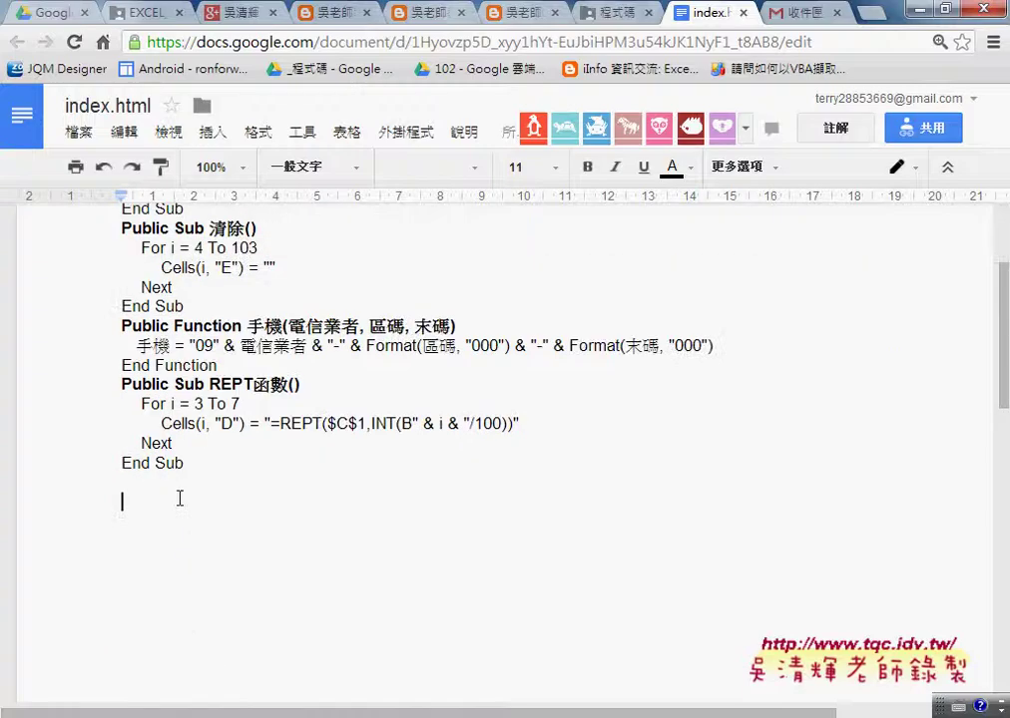
click(170, 482)
key(ctrl+v)
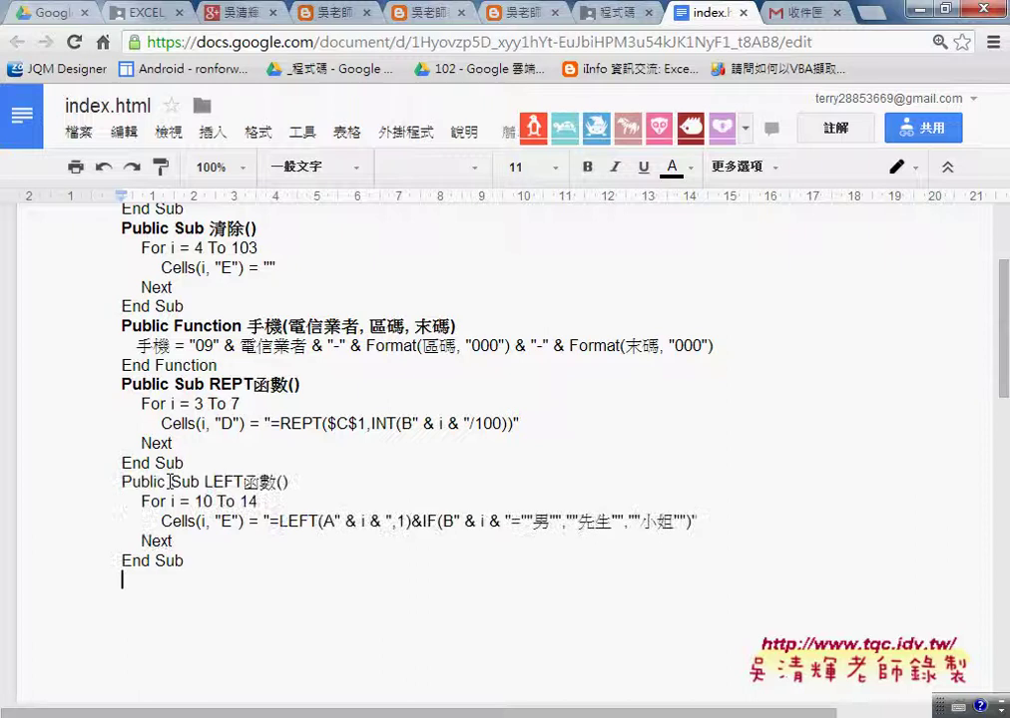